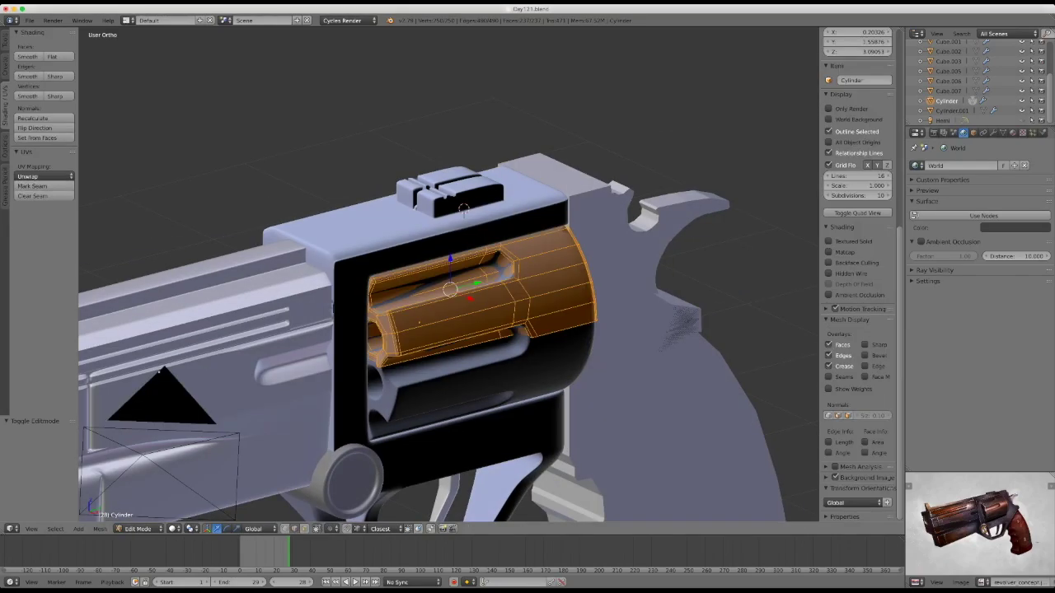
Leave the cylinder's mesh, select the grip Cube.005 and edit its mesh, zoomed onto the grip
mouse_move(463, 210)
middle_mouse_down()
mouse_move(494, 239)
mouse_move(452, 239)
mouse_move(461, 224)
mouse_move(450, 242)
mouse_move(461, 247)
middle_mouse_up()
key("a")
key("Tab")
right_click(453, 239)
right_click(459, 225)
right_click(450, 242)
key("Tab")
scroll(451, 242, "up", 4)
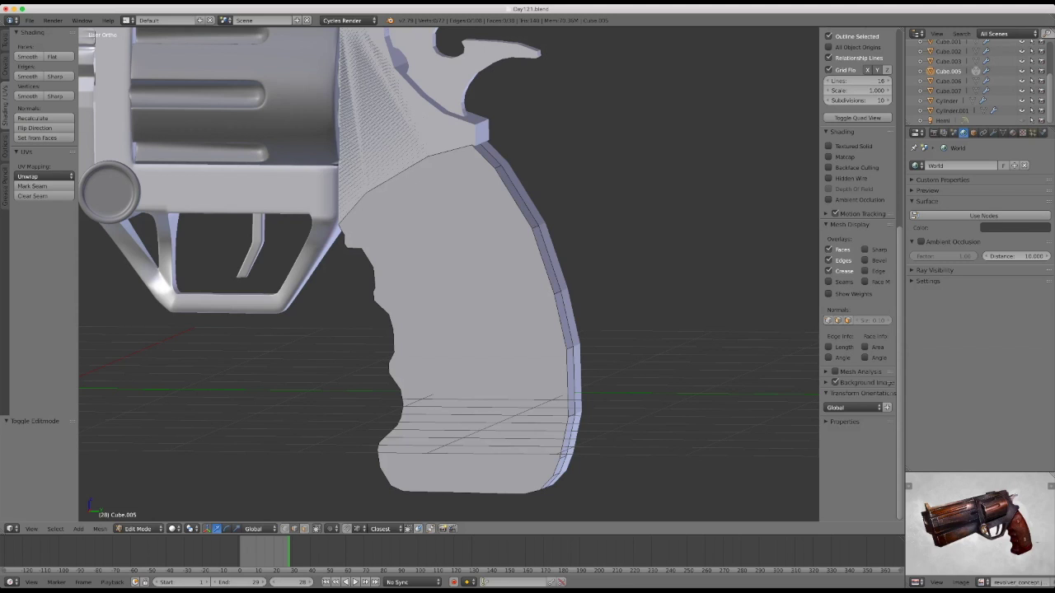
Inset a border around the grip's front face
key("a")
key("a")
right_click(461, 330)
key("i")
left_click(462, 330)
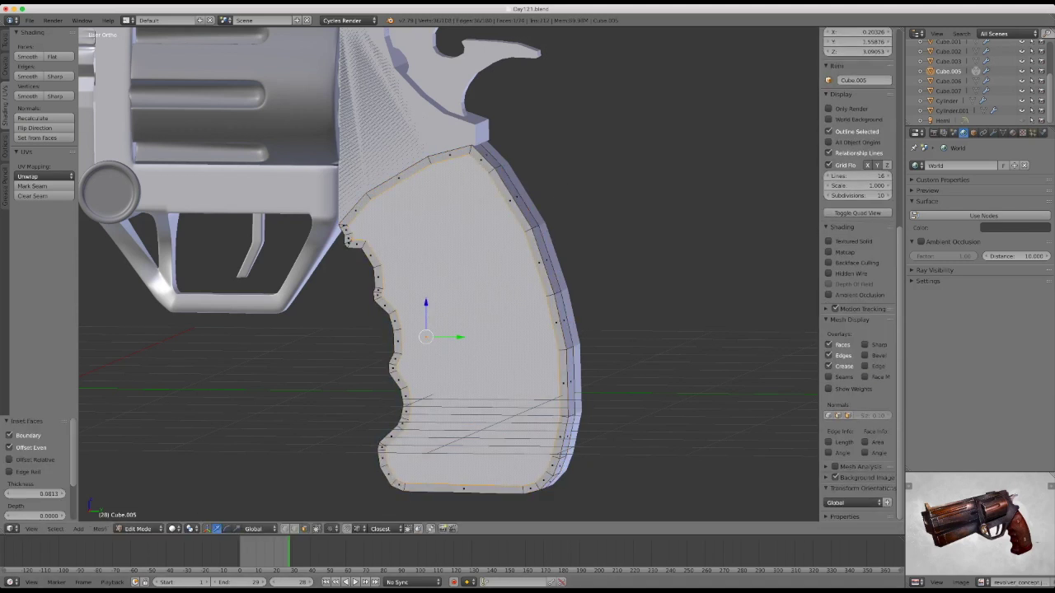
Select the shortest edge path between the grip's top and bottom corner vertices
key("a")
middle_click_drag(462, 329, 494, 329)
right_click(540, 478)
right_click(483, 161, "shift")
right_click(543, 478, "ctrl")
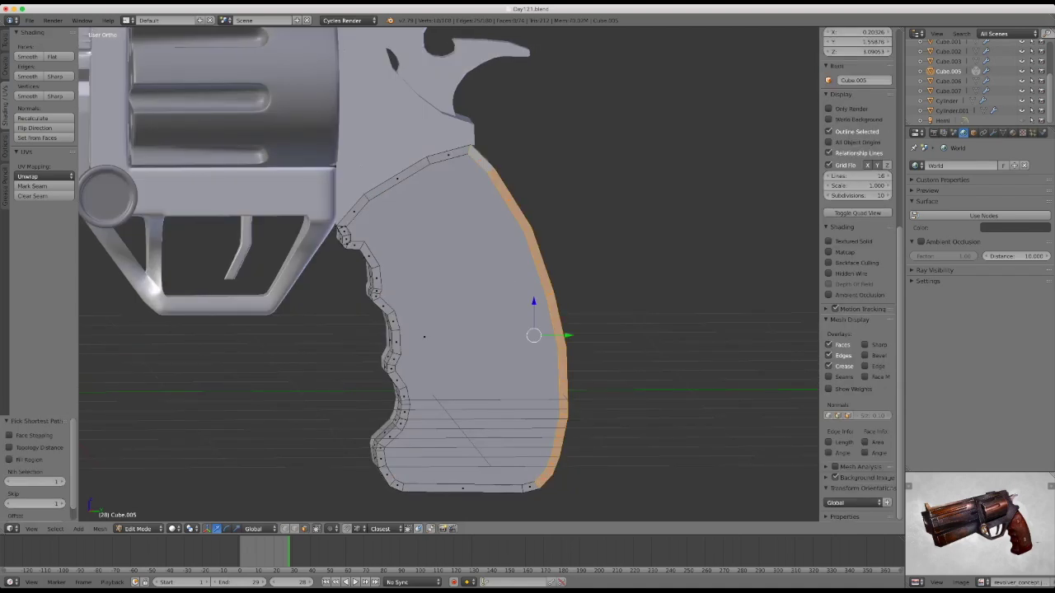
key("a")
Cut a new edge loop across the grip, adjusting its slide position
mouse_move(462, 329)
middle_mouse_down()
mouse_move(412, 330)
mouse_move(329, 247)
middle_mouse_up()
scroll(857, 247, "down", 3)
scroll(857, 165, "up", 3)
key("ctrl+r")
left_click(267, 49)
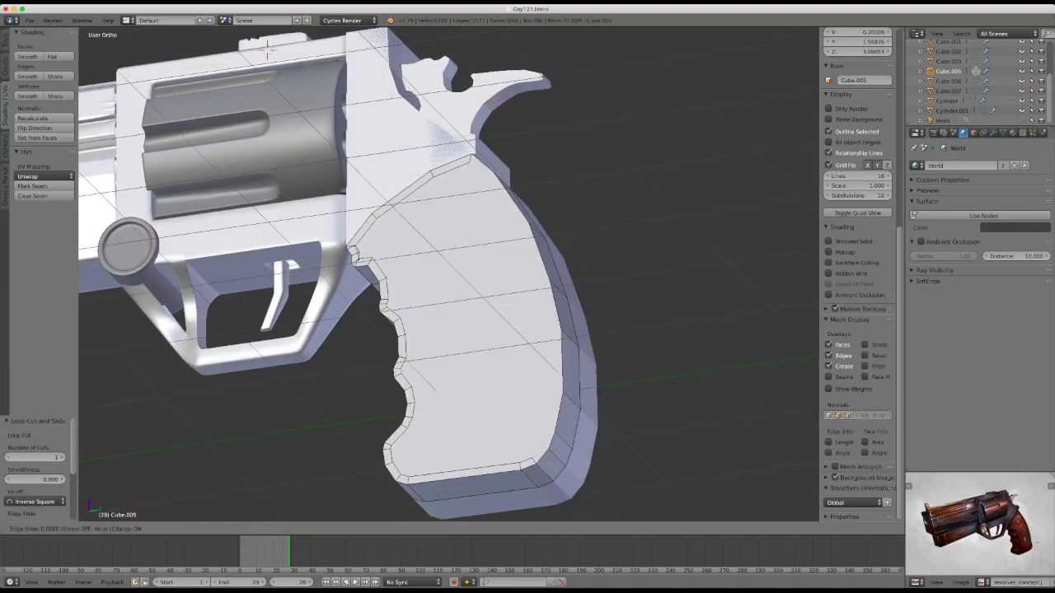
key("1")
key("Return")
Move the grip's bottom-right corner vertex to a new position
mouse_move(267, 49)
middle_mouse_down()
mouse_move(481, 159)
mouse_move(428, 189)
mouse_move(494, 215)
middle_mouse_up()
key("a")
right_click(481, 159)
key("g")
left_click(481, 159)
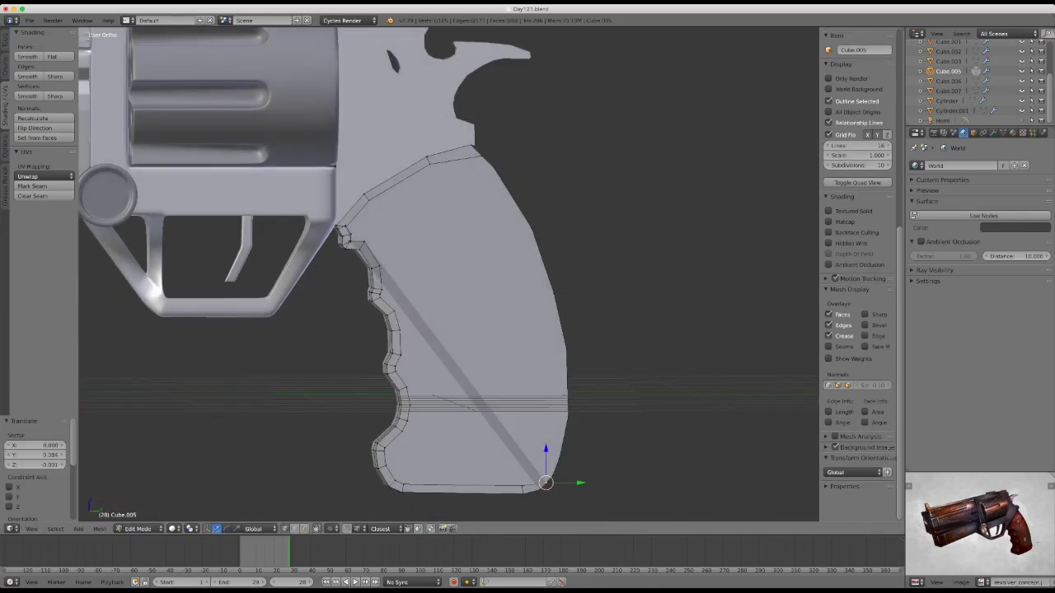
Open the Specials menu with the whole grip selected, then cancel and deselect
key("a")
key("w")
key("Escape")
key("a")
middle_click_drag(511, 362, 544, 363)
Zoom in on the grip's edge where it meets the frame, viewed from the side
key("ctrl+r")
scroll(445, 272, "up", 4)
middle_click_drag(445, 329, 431, 489)
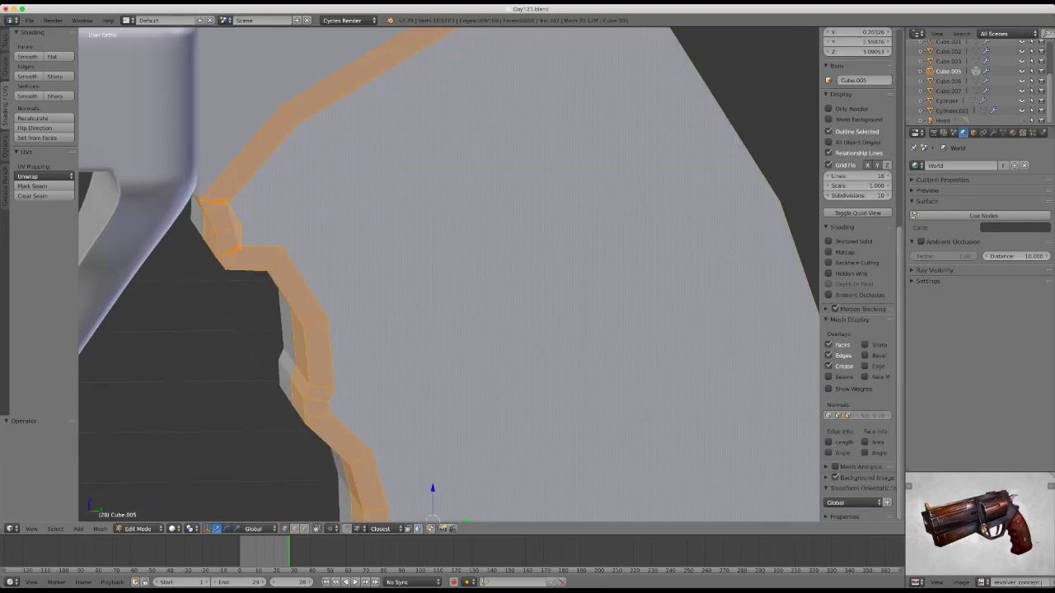
key("w")
key("Escape")
scroll(445, 272, "up", 3)
scroll(445, 272, "up", 3)
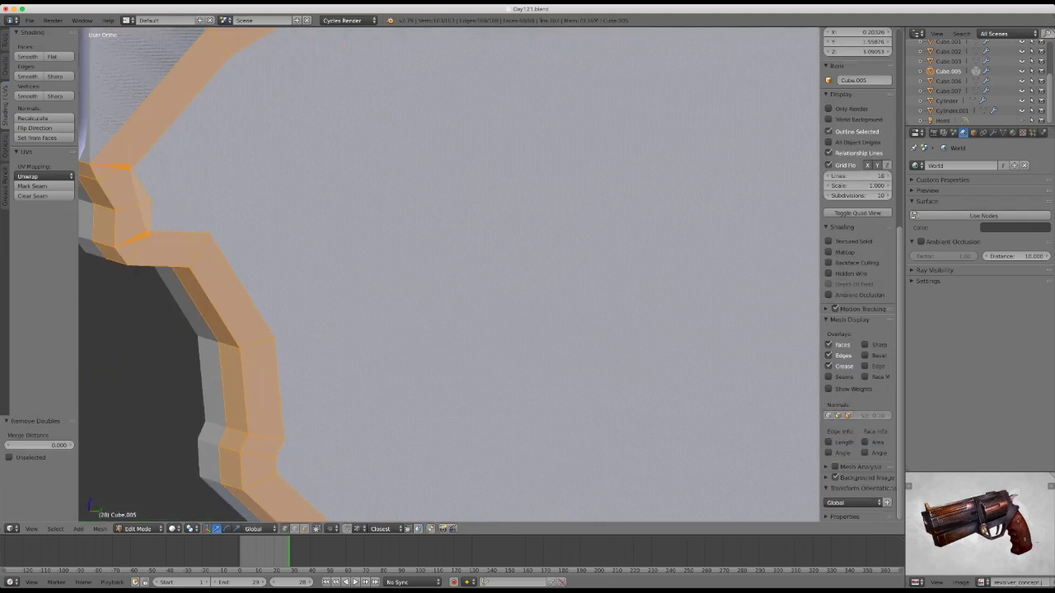
scroll(445, 272, "up", 3)
scroll(445, 272, "down", 4)
middle_click_drag(445, 272, 461, 330)
Run Remove Doubles on the whole grip mesh, merging 2 duplicate vertices
key("a")
key("w")
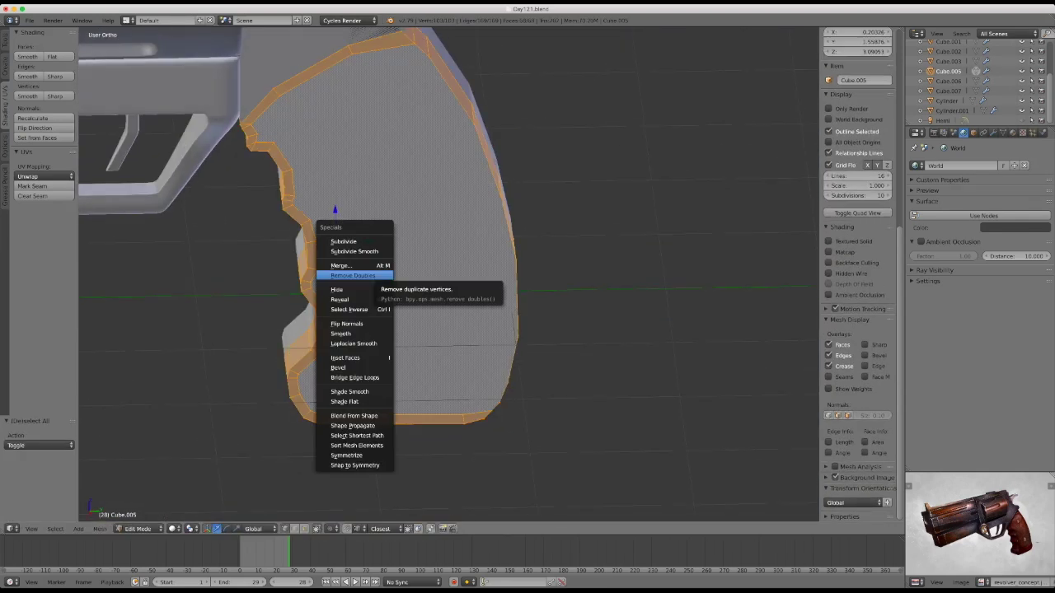
left_click(355, 268)
key("a")
middle_click_drag(445, 272, 449, 313)
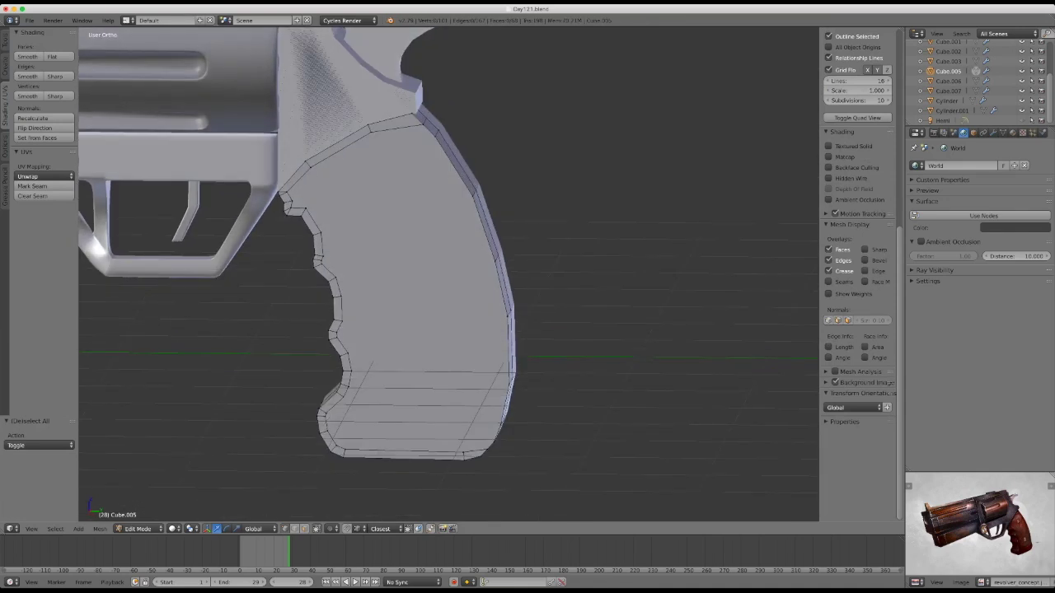
Zoom in and select two neighbouring vertices at the top groove notch
scroll(445, 272, "up", 2)
scroll(445, 272, "up", 1)
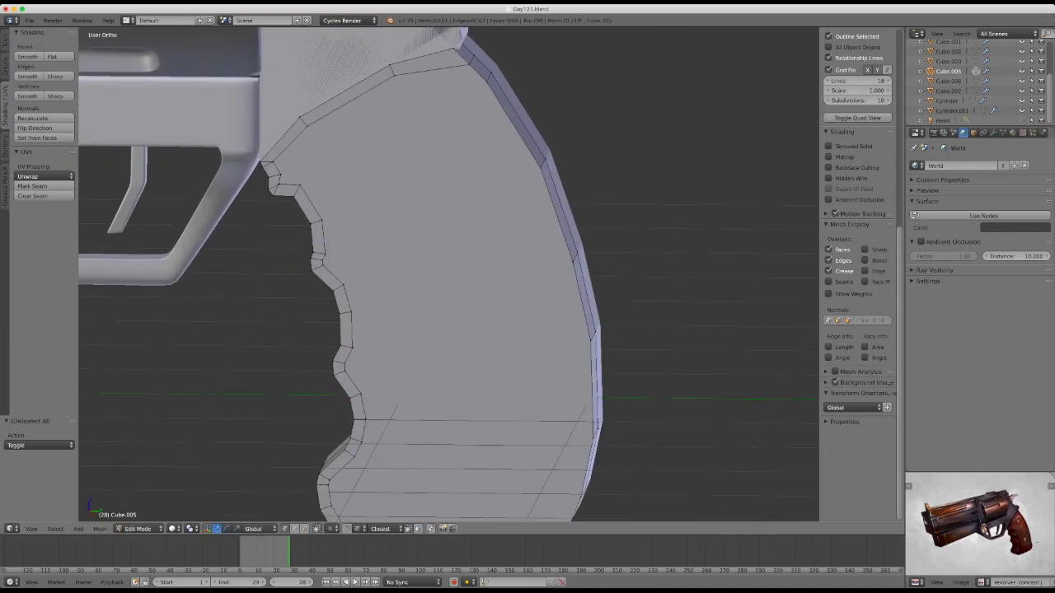
scroll(449, 274, "up", 1)
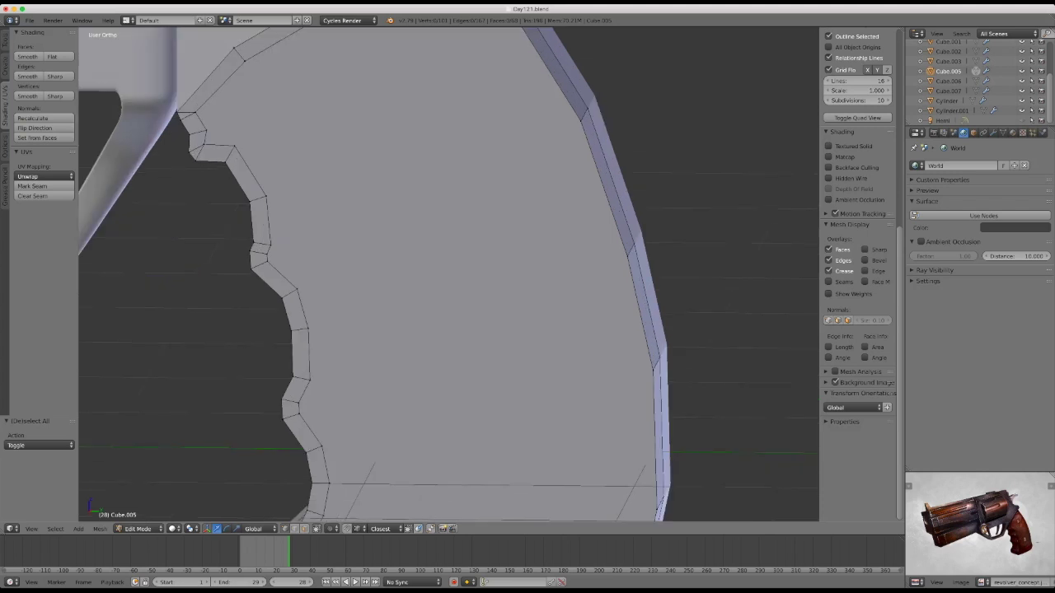
right_click(204, 145)
right_click(219, 146)
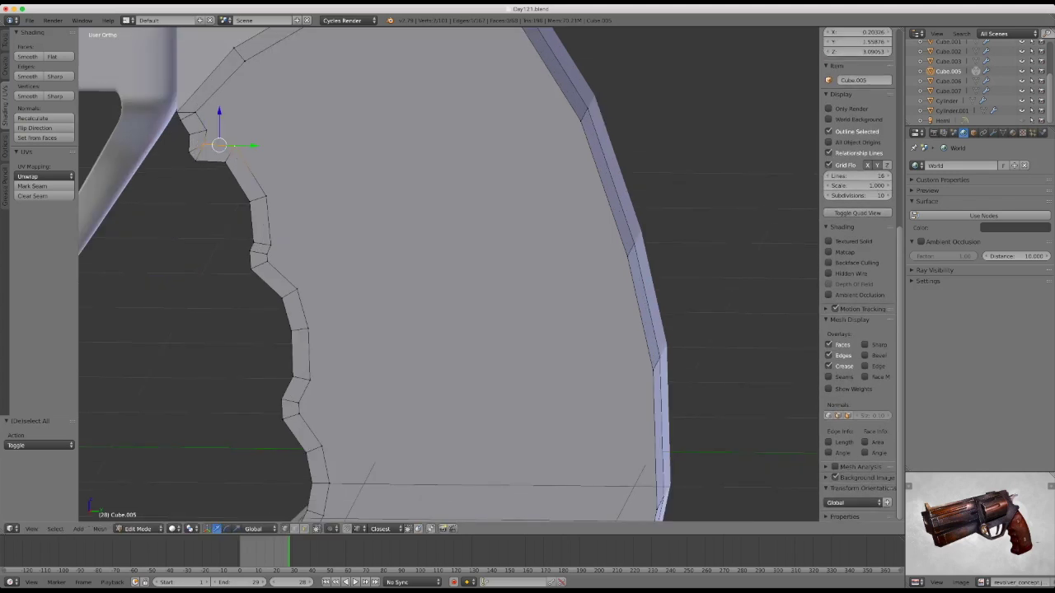
Try a loop cut and the Specials menu at the notch, cancelling both
key("ctrl+r")
key("Escape")
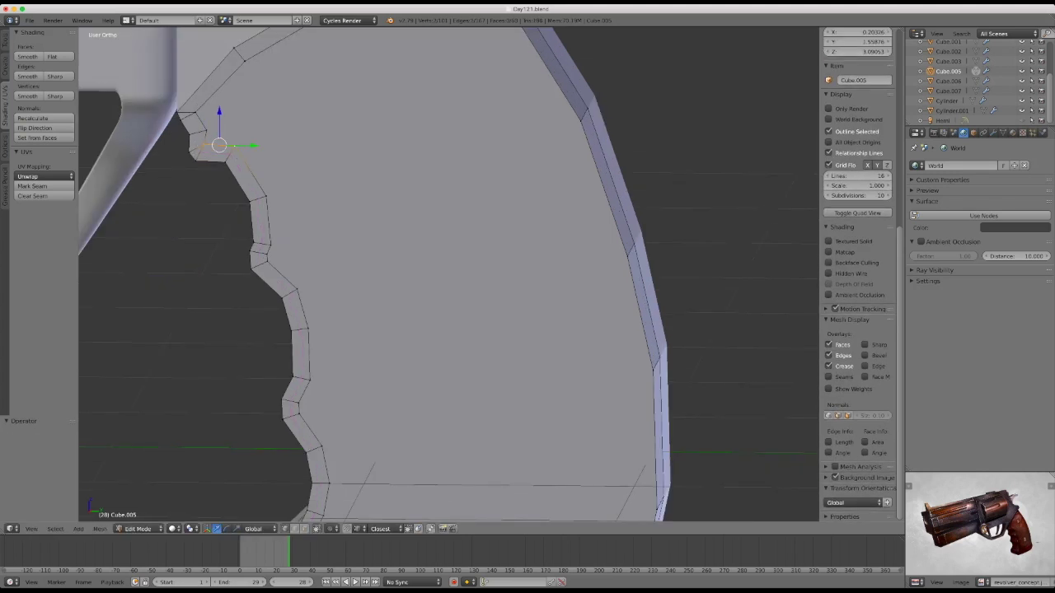
key("ctrl+z")
key("w")
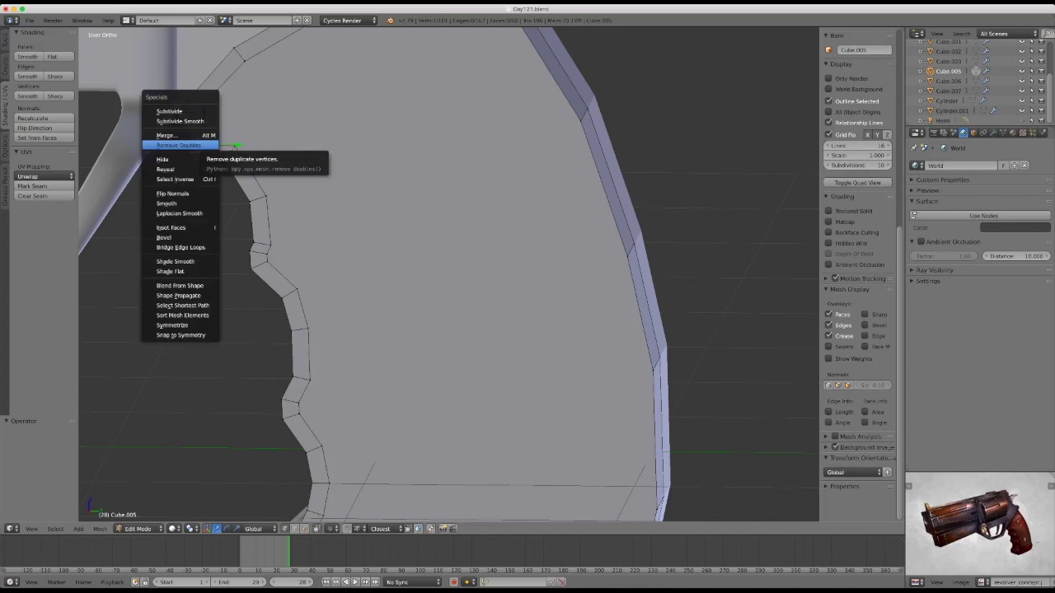
key("Escape")
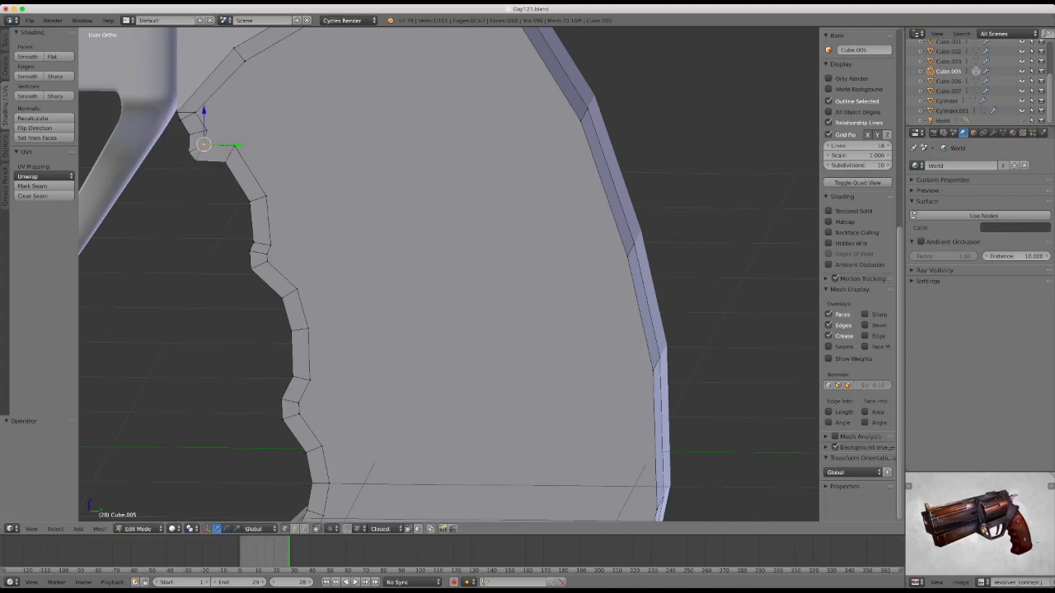
scroll(450, 275, "down", 3)
scroll(449, 274, "up", 5)
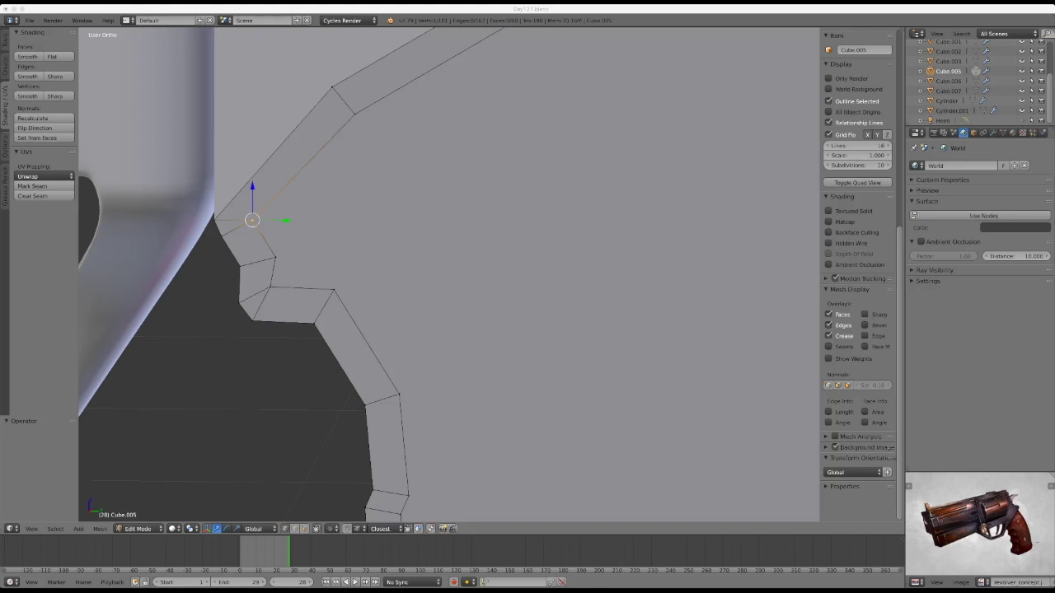
Select the shortest face path from the groove notch up the grip's top edge strip
key("ctrl+z")
key("a")
key("w")
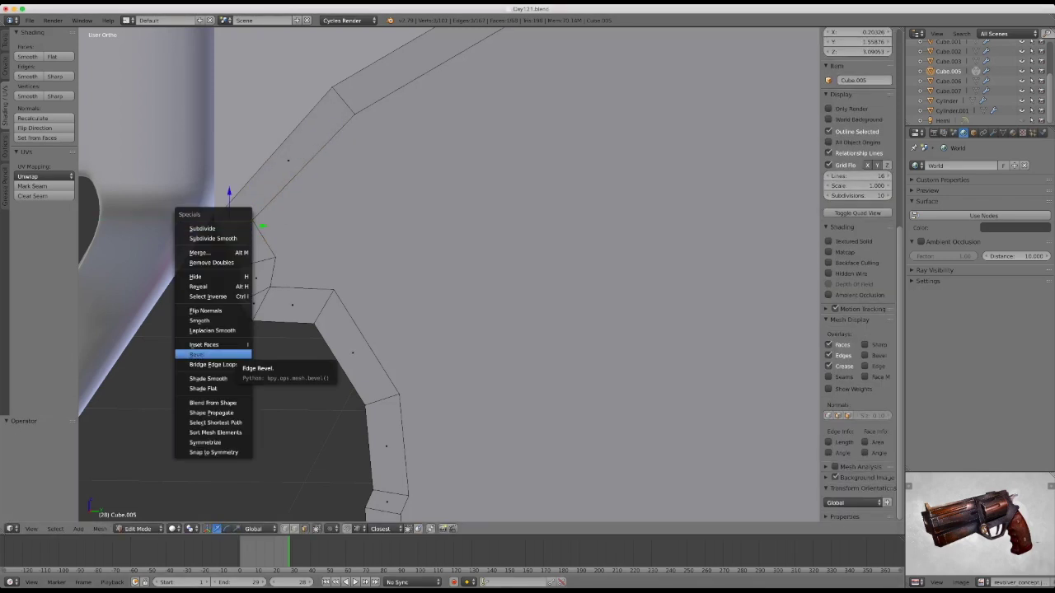
left_click(215, 412)
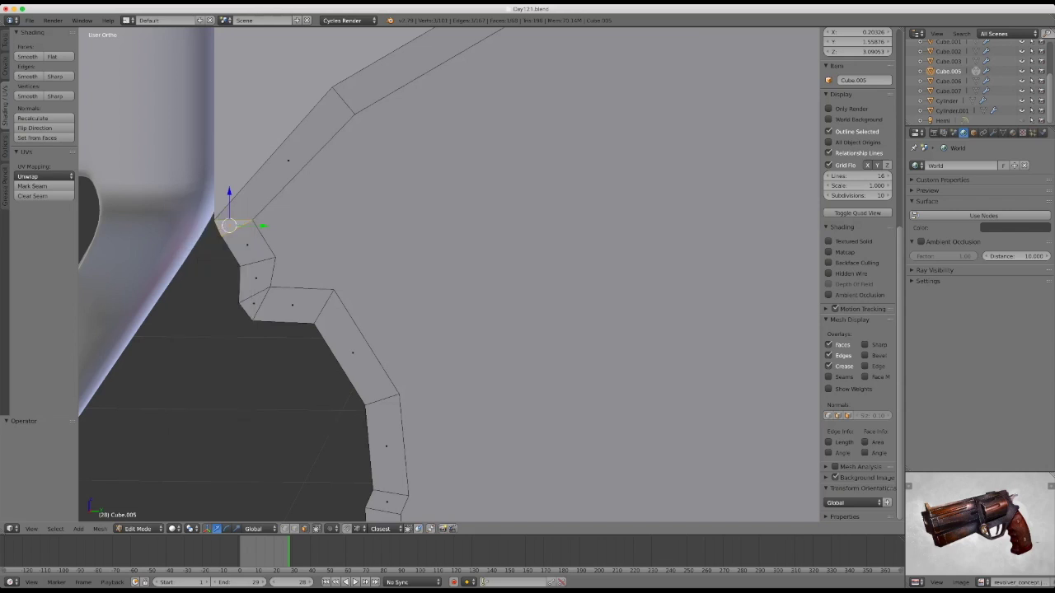
right_click(287, 160)
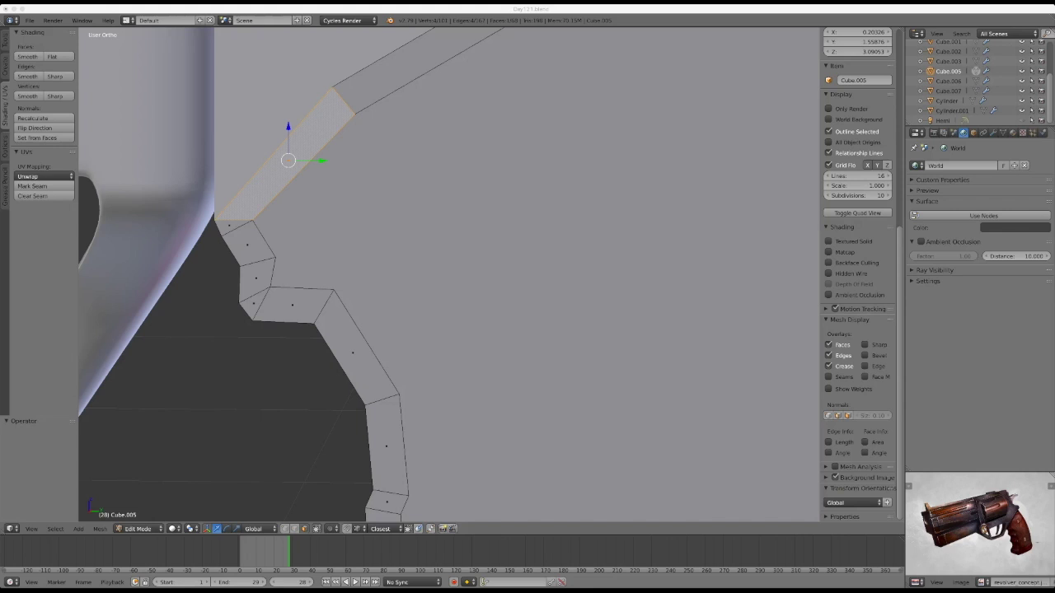
right_click(247, 245, "ctrl")
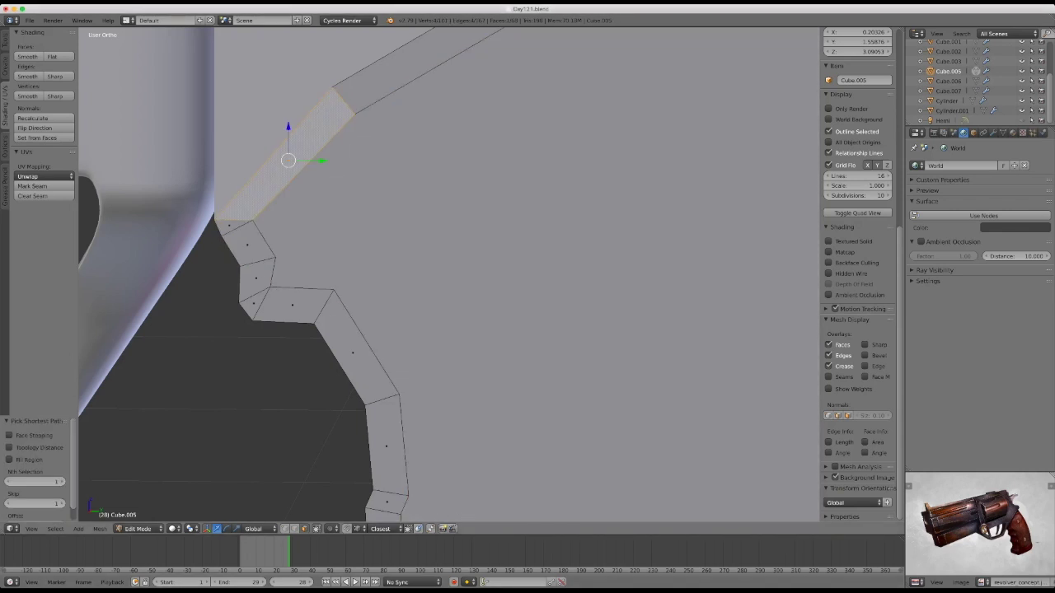
Rip the notch vertex away from the mesh and slide it along the notch
key("v")
key("g")
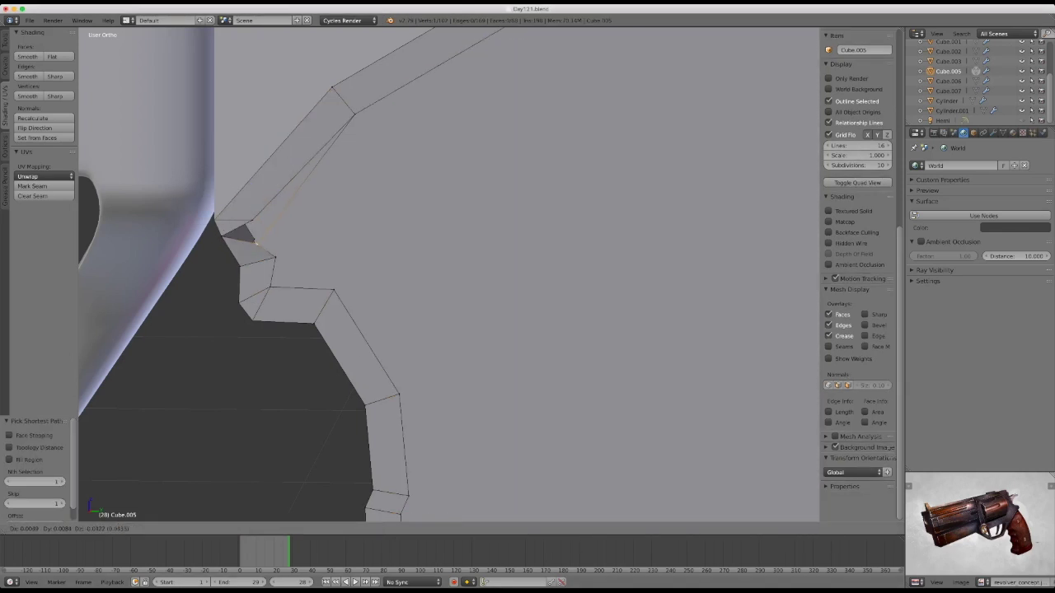
key("x")
key("Escape")
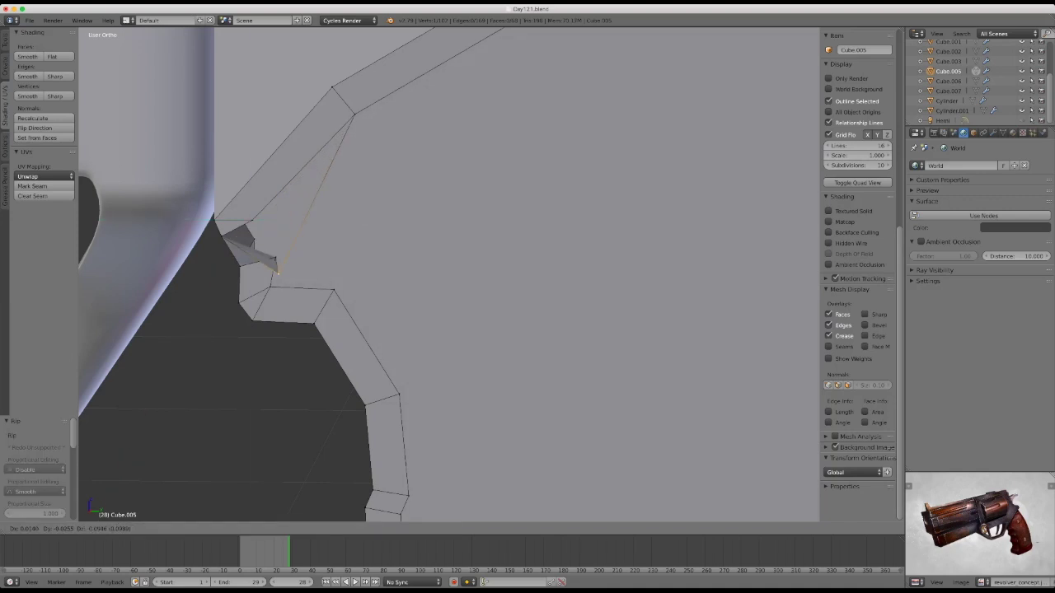
middle_click_drag(287, 221, 272, 247)
key("v")
left_click(247, 217)
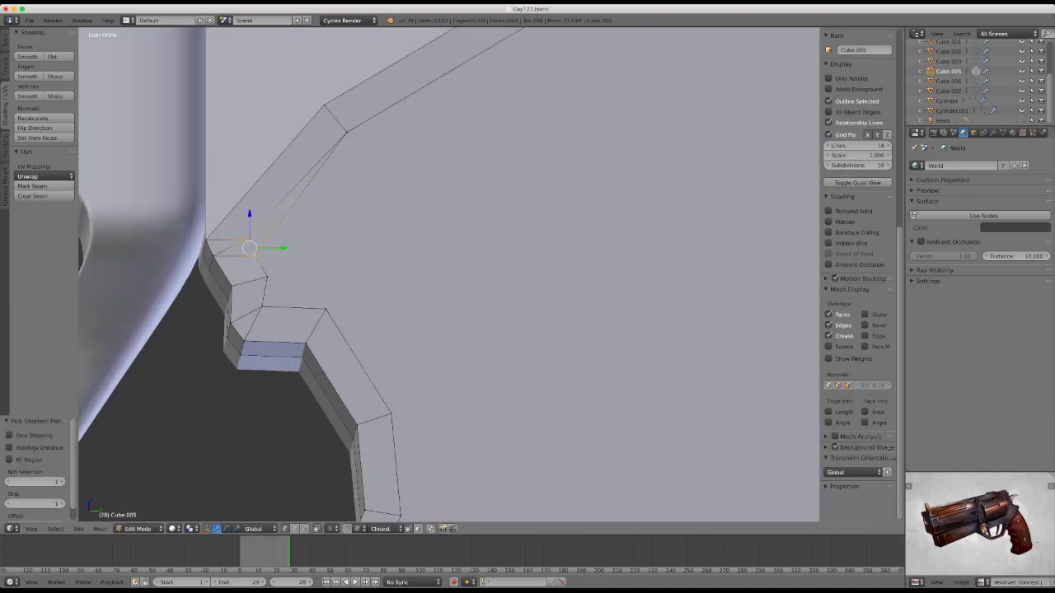
Delete the two stray edges at the notch, removing the large face
key("x")
left_click(263, 101)
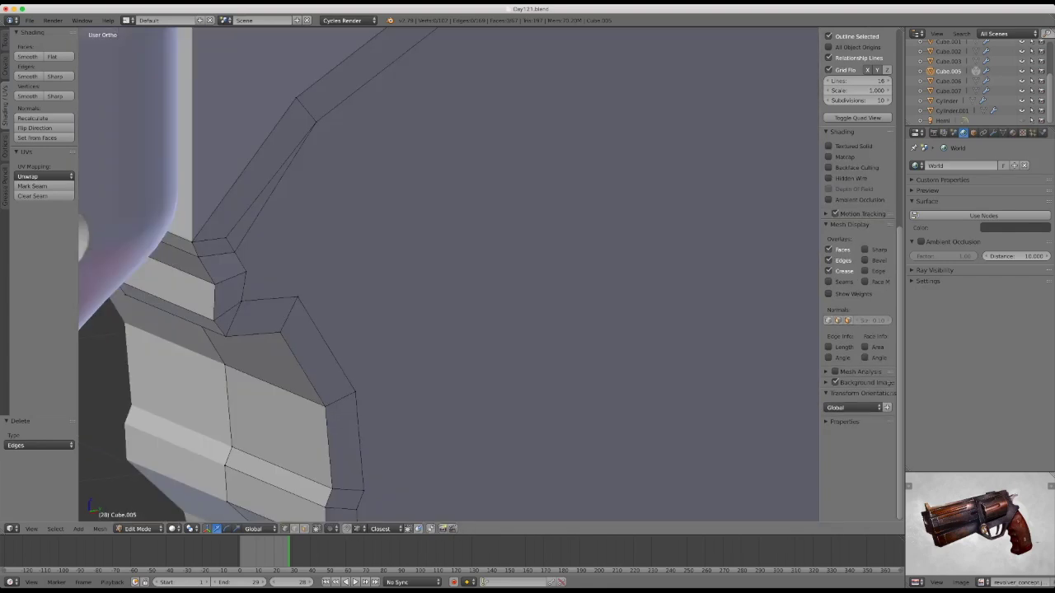
left_click(228, 207)
key("x")
left_click(325, 149)
key("a")
key("a")
middle_click_drag(359, 132, 359, 132)
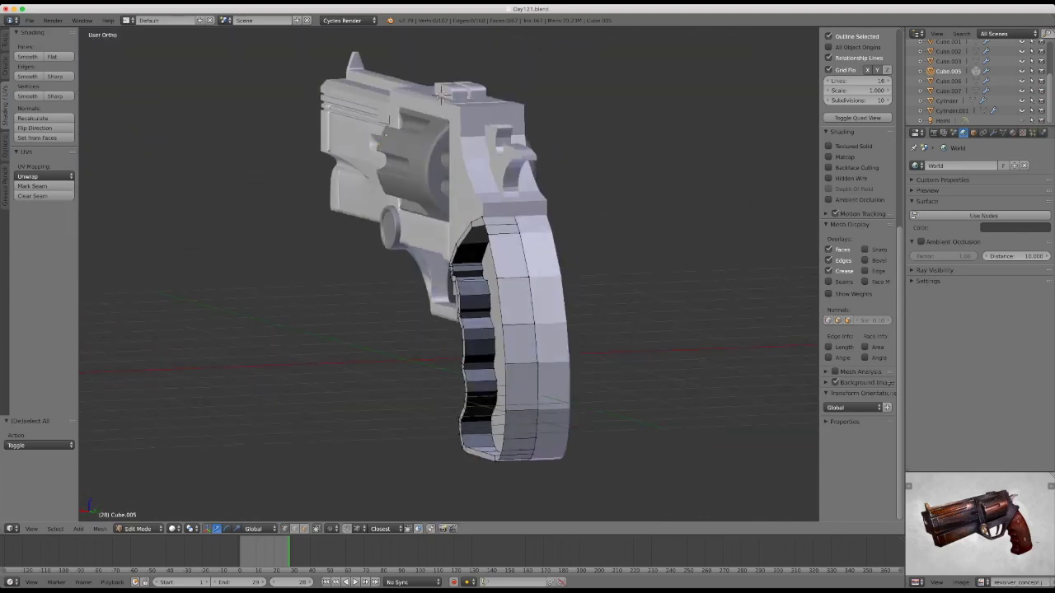
middle_click_drag(527, 272, 759, 150)
scroll(758, 150, "up", 5)
scroll(449, 272, "up", 4)
mouse_move(449, 272)
middle_mouse_down()
mouse_move(511, 247)
mouse_move(449, 272)
middle_mouse_up()
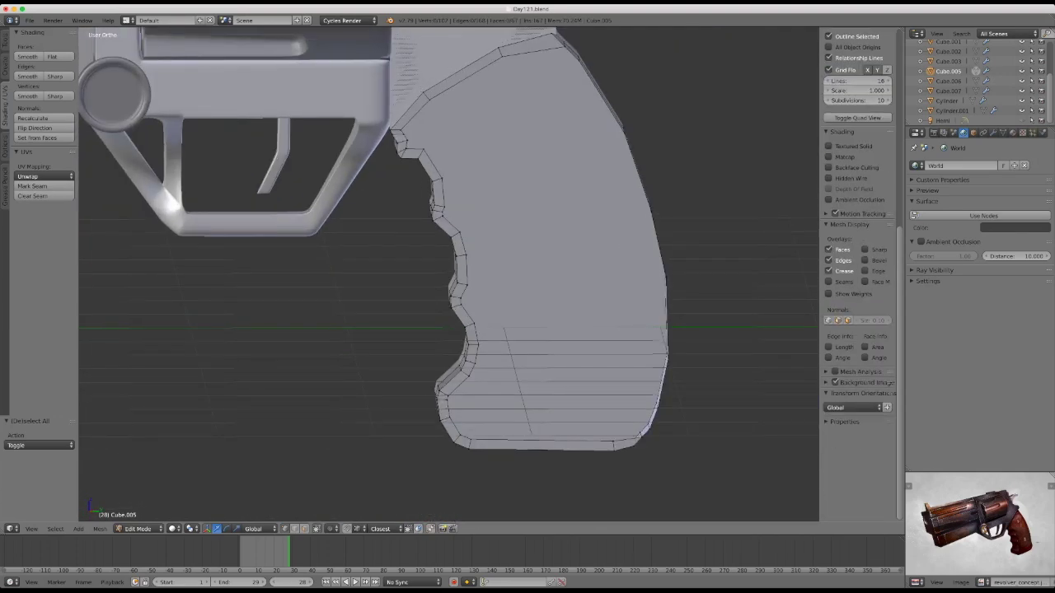
scroll(412, 206, "up", 2)
scroll(412, 206, "up", 4)
right_click(394, 208)
key("w")
key("Return")
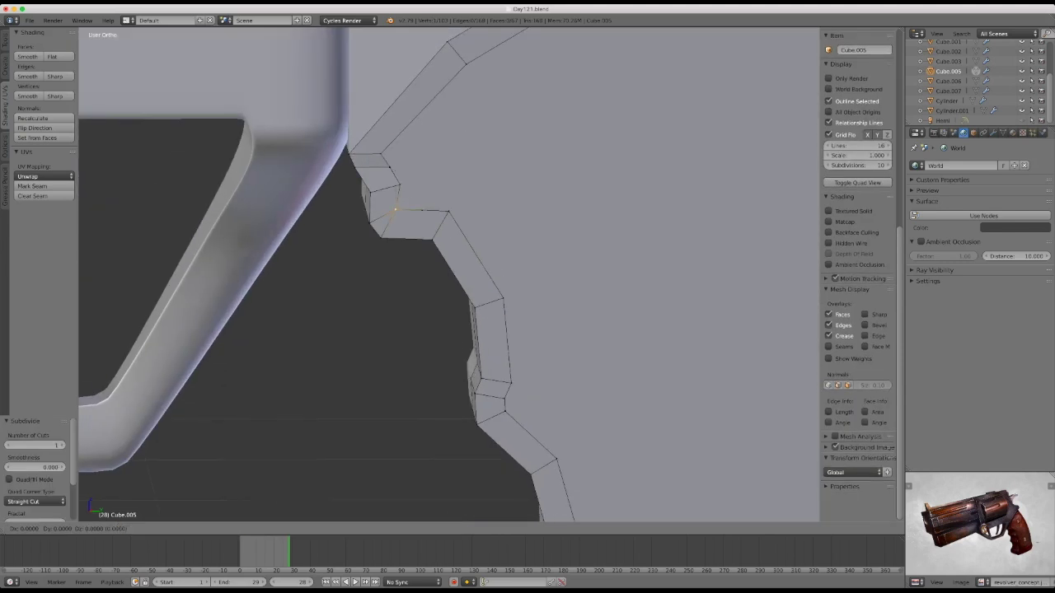
key("a")
right_click(375, 206)
right_click(384, 230)
right_click(395, 208)
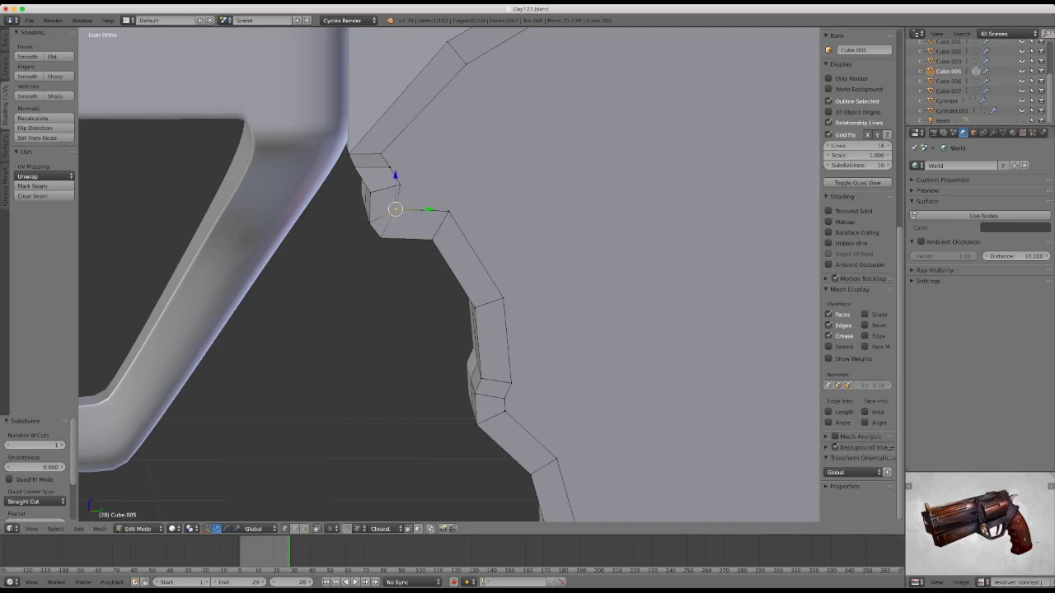
scroll(38, 478, "down", 2)
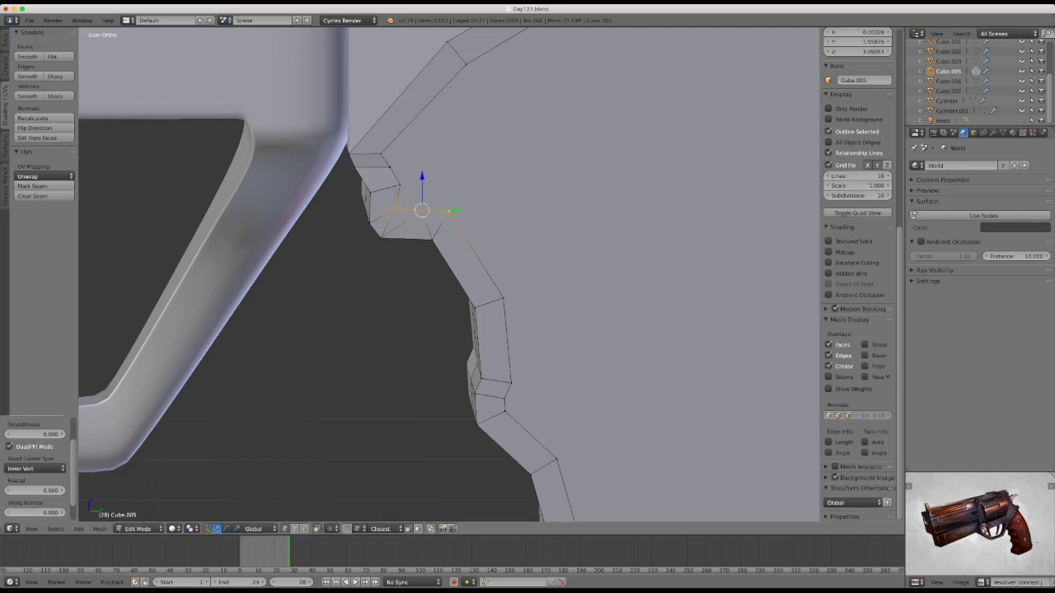
scroll(37, 478, "down", 2)
scroll(37, 478, "down", 2)
key("ctrl+z")
key("ctrl+z")
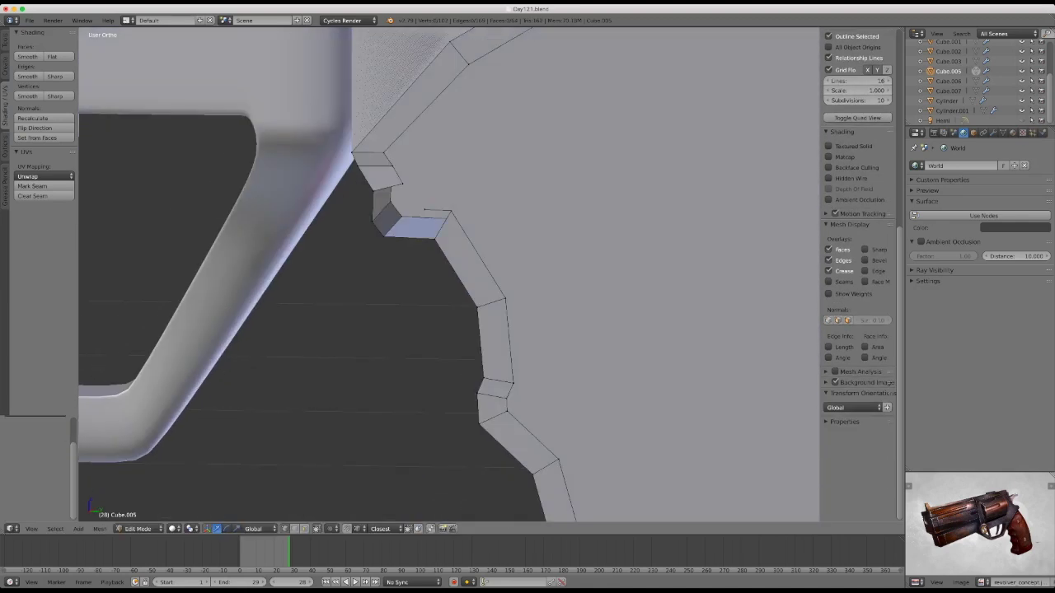
key("ctrl+z")
key("ctrl+z")
key("ctrl+z")
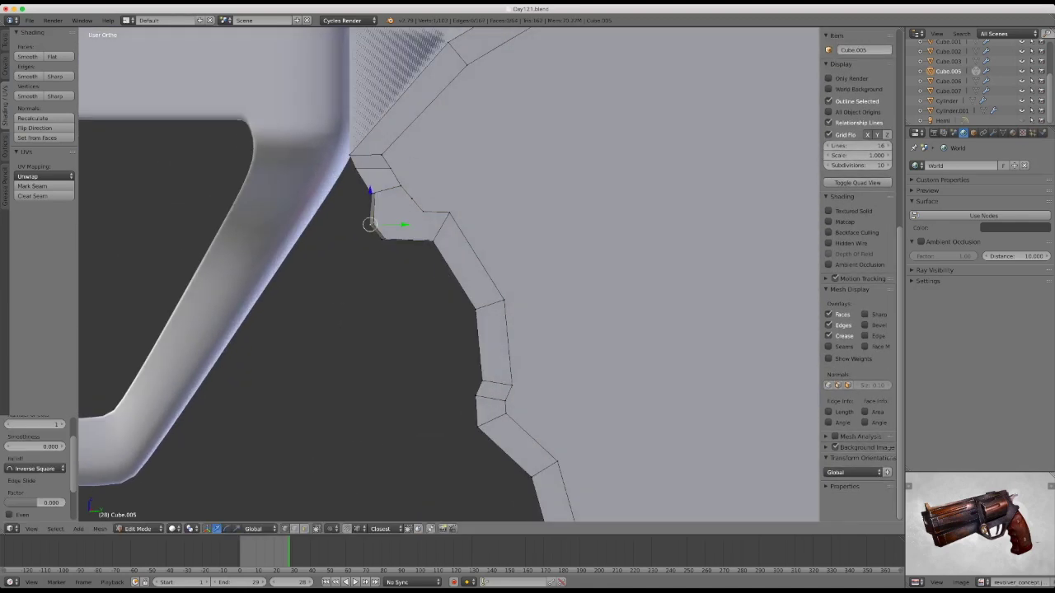
key("ctrl+z")
scroll(428, 247, "down", 2)
key("ctrl+z")
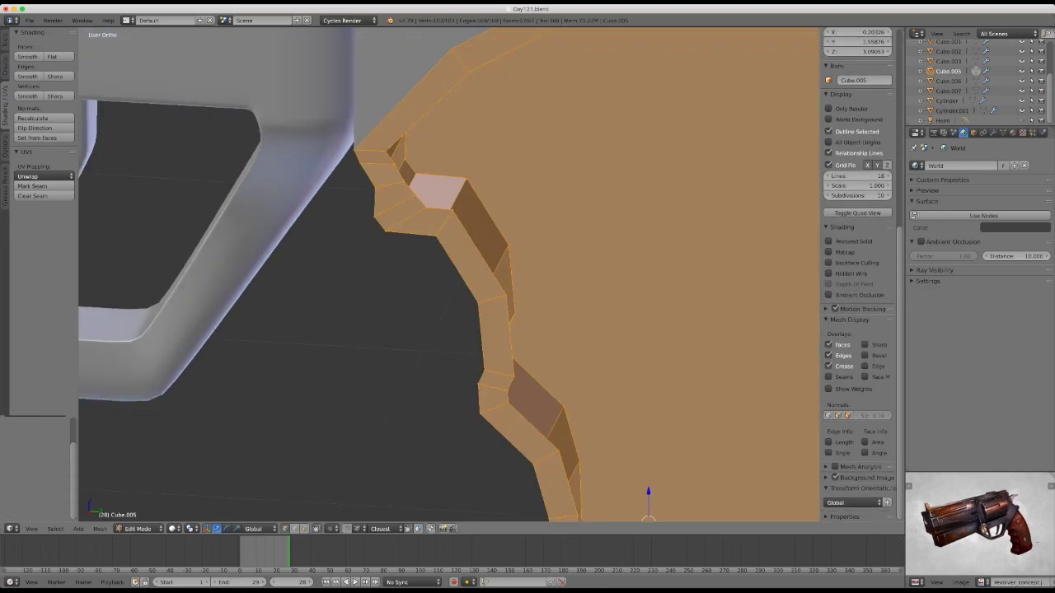
scroll(429, 247, "down", 3)
key("ctrl+r")
key("Escape")
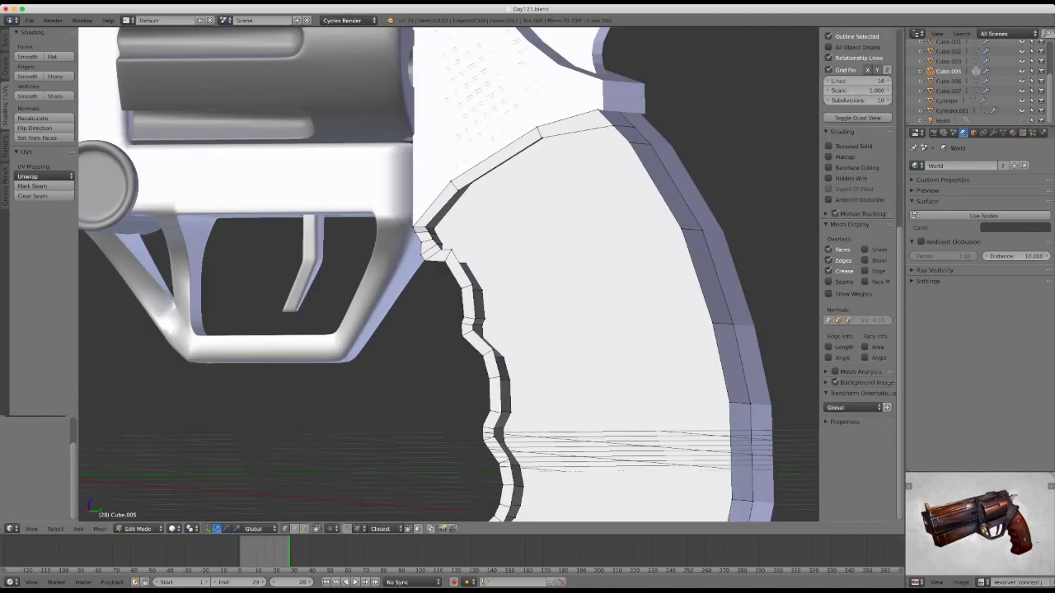
scroll(511, 289, "down", 4)
scroll(511, 288, "up", 3)
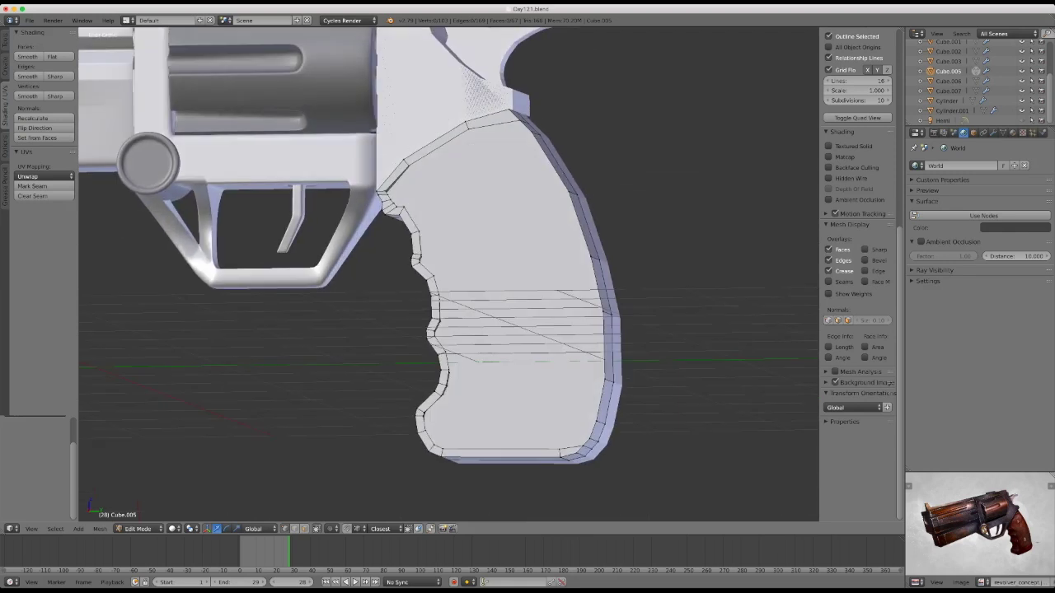
key("KP_5")
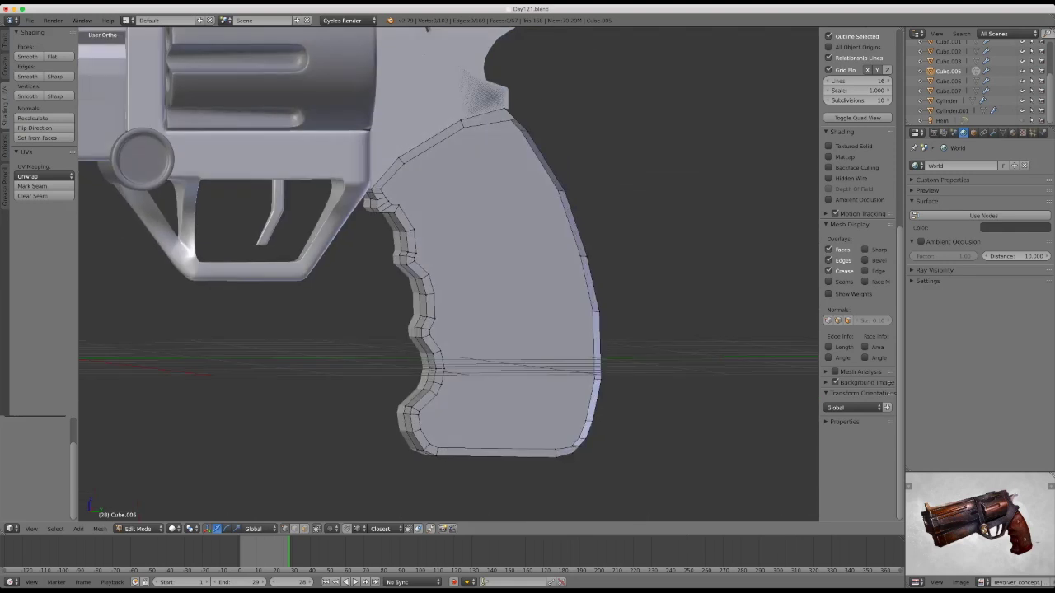
middle_click_drag(445, 288, 527, 247)
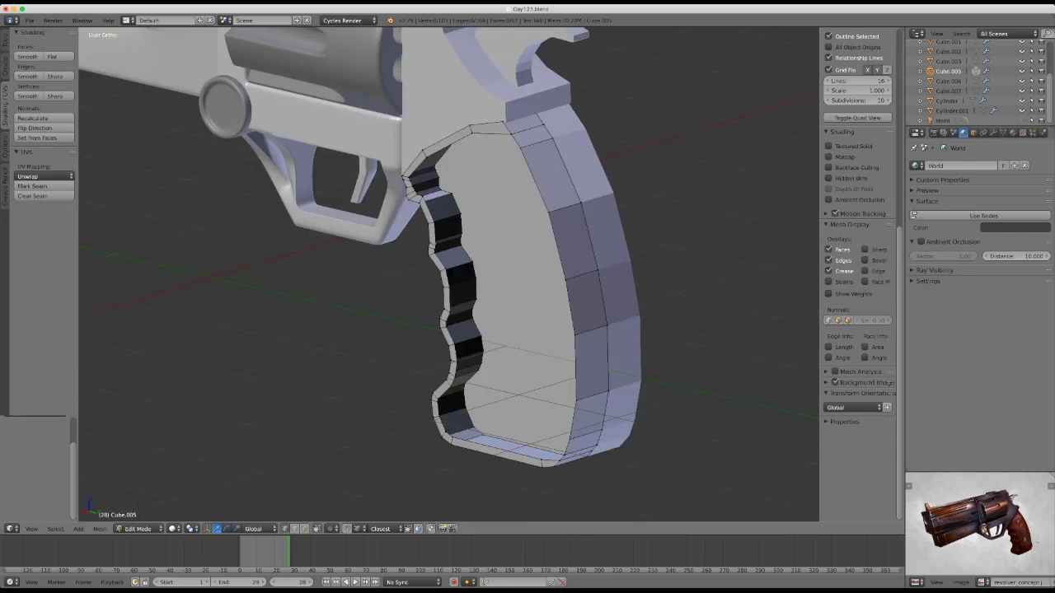
right_click(534, 157, "alt")
right_click(545, 283, "alt")
key("KP_3")
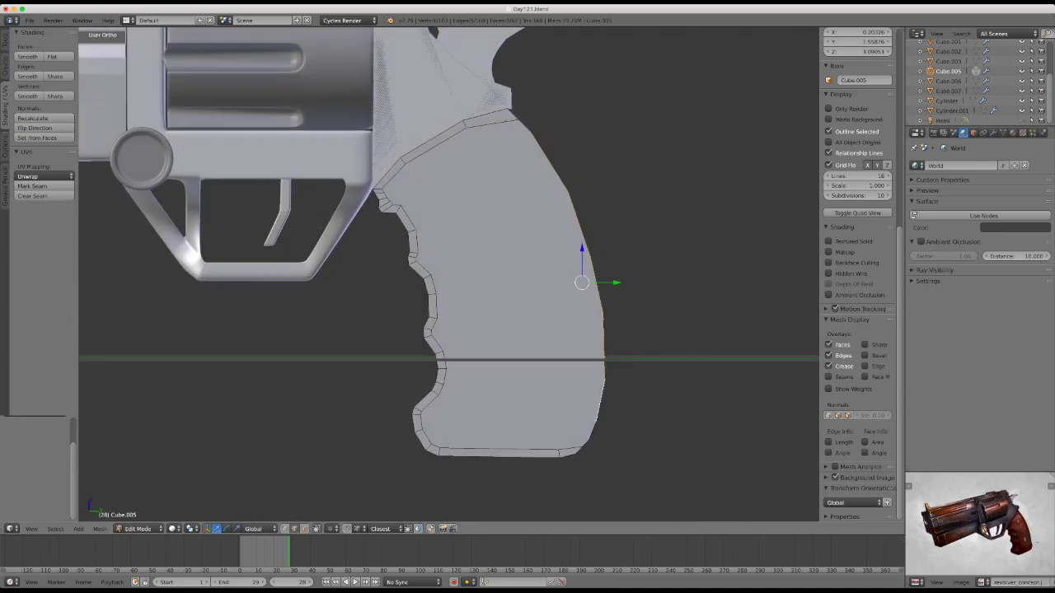
Extrude the back edge loop inward twice across the grip side, moving along Y
key("e")
key("Return")
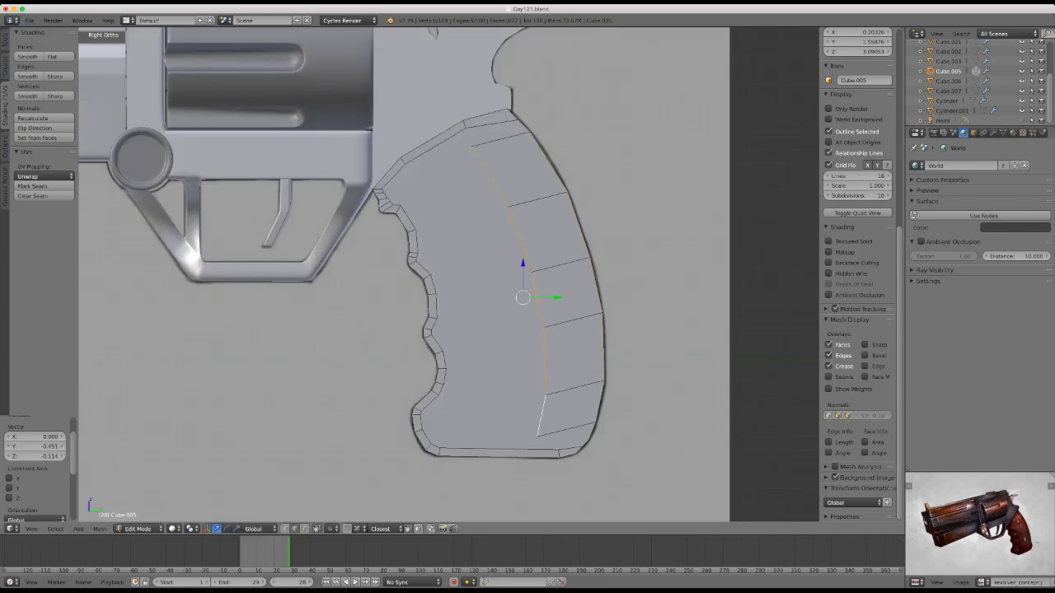
key("w")
left_click(431, 247)
key("g")
key("y")
key("Return")
key("e")
key("Return")
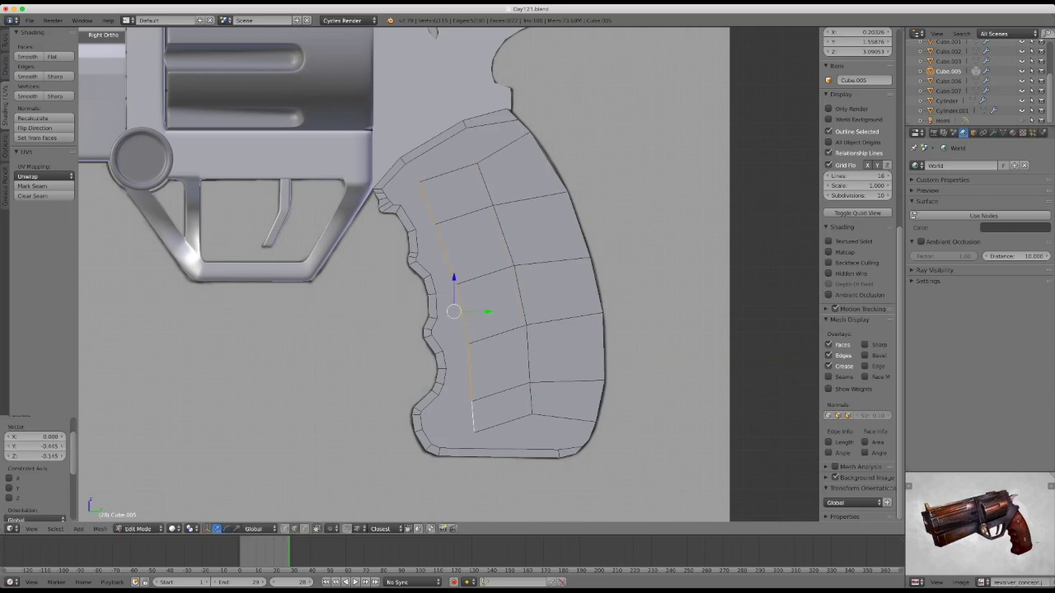
Add an edge loop across the lower grip and raise the bottom vertex
right_click(531, 425)
scroll(857, 140, "down", 2)
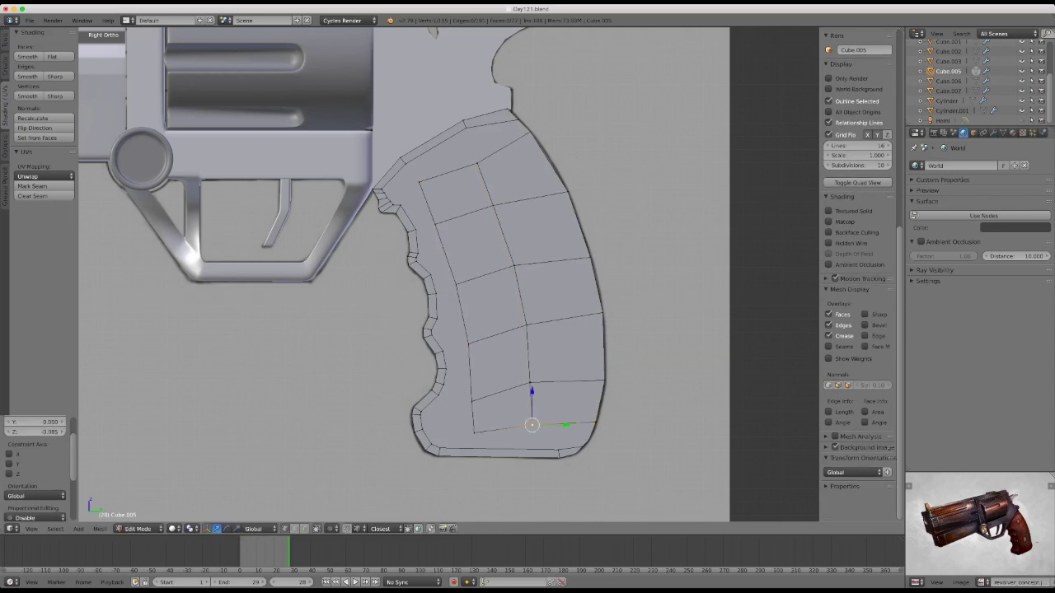
key("ctrl+r")
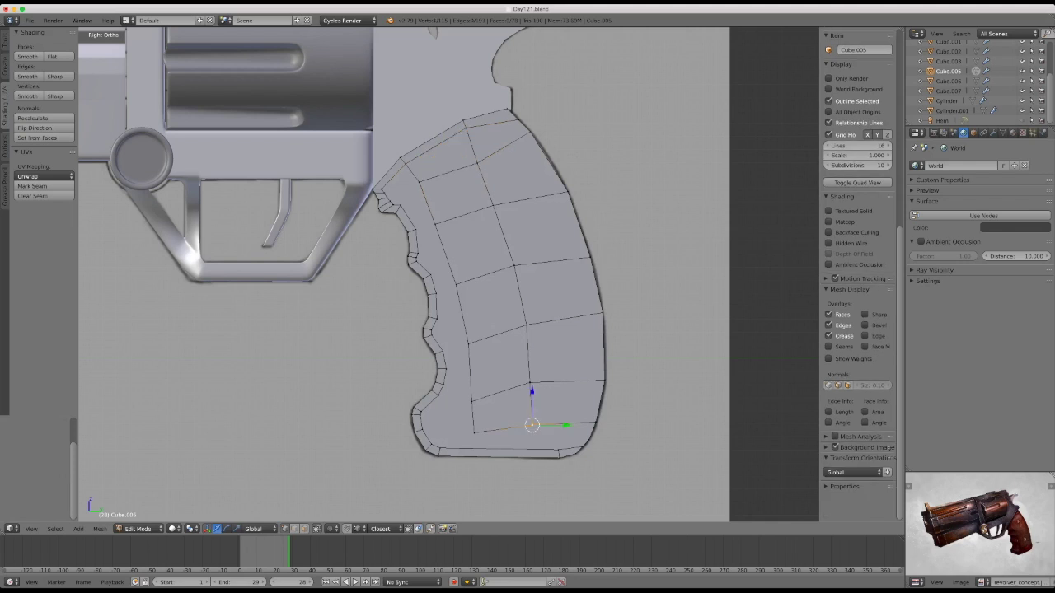
left_click(543, 381)
right_click(558, 431)
right_click(474, 431)
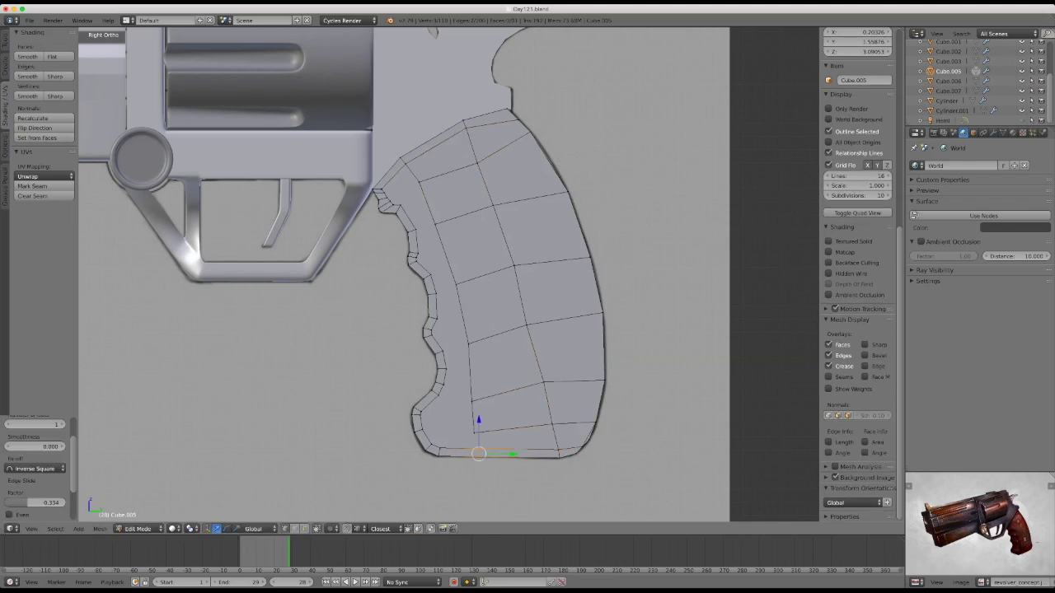
left_click_drag(507, 432, 508, 402)
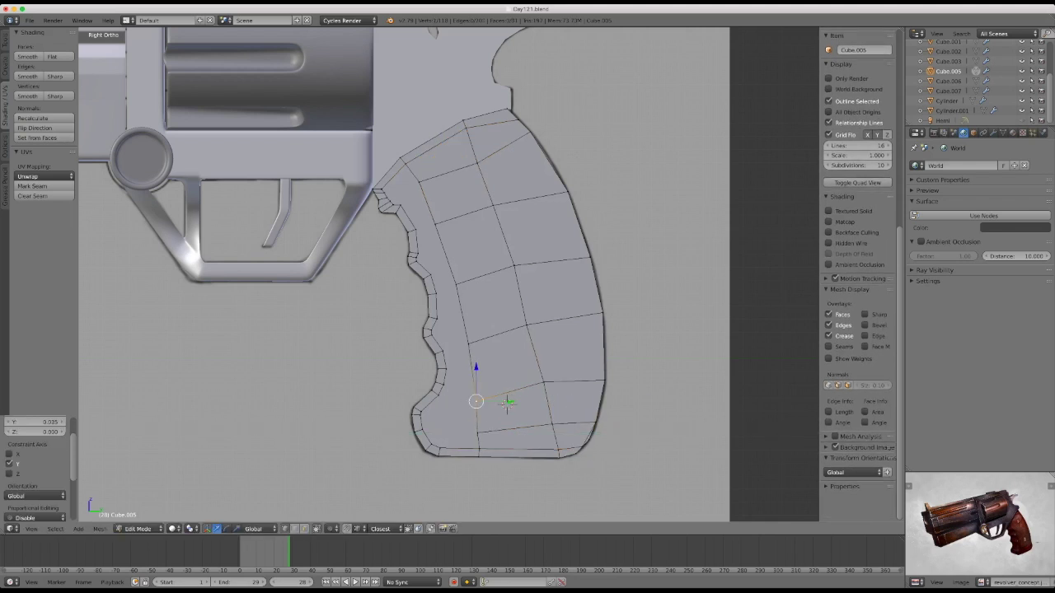
Select the vertex path running down the grip's right edge
middle_click_drag(508, 402, 478, 387)
scroll(478, 388, "down", 3)
right_click(511, 282)
scroll(560, 421, "up", 3)
middle_click_drag(560, 422, 577, 412)
right_click(558, 71)
right_click(636, 485, "ctrl")
mouse_move(635, 485)
middle_mouse_down()
mouse_move(517, 383)
mouse_move(527, 372)
middle_mouse_up()
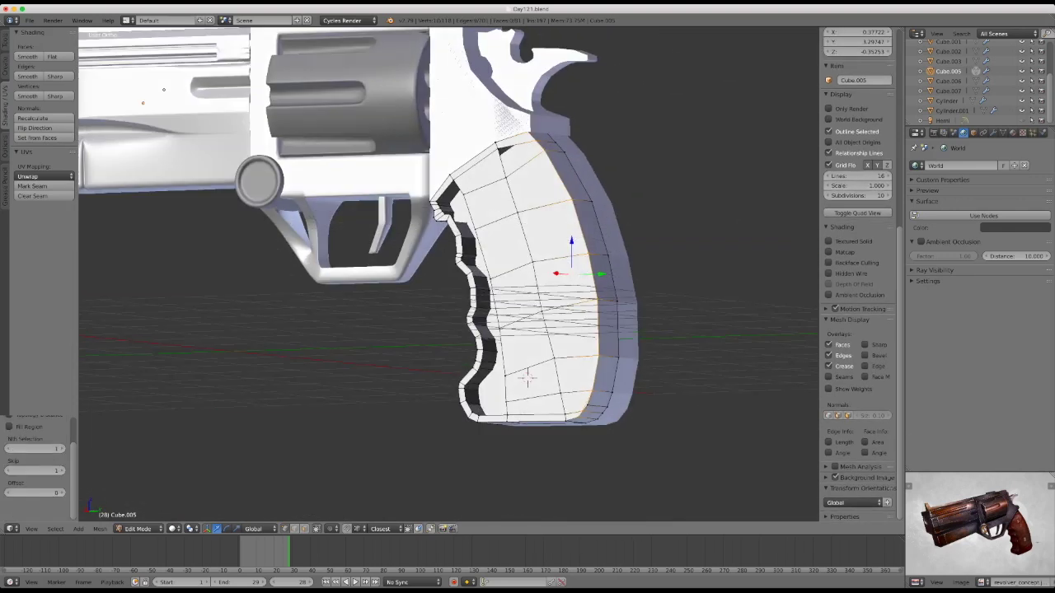
Clear the selection and shift the grip's middle vertical edge loop to the right
key("ctrl+KP_Add")
key("a")
right_click(527, 372, "alt")
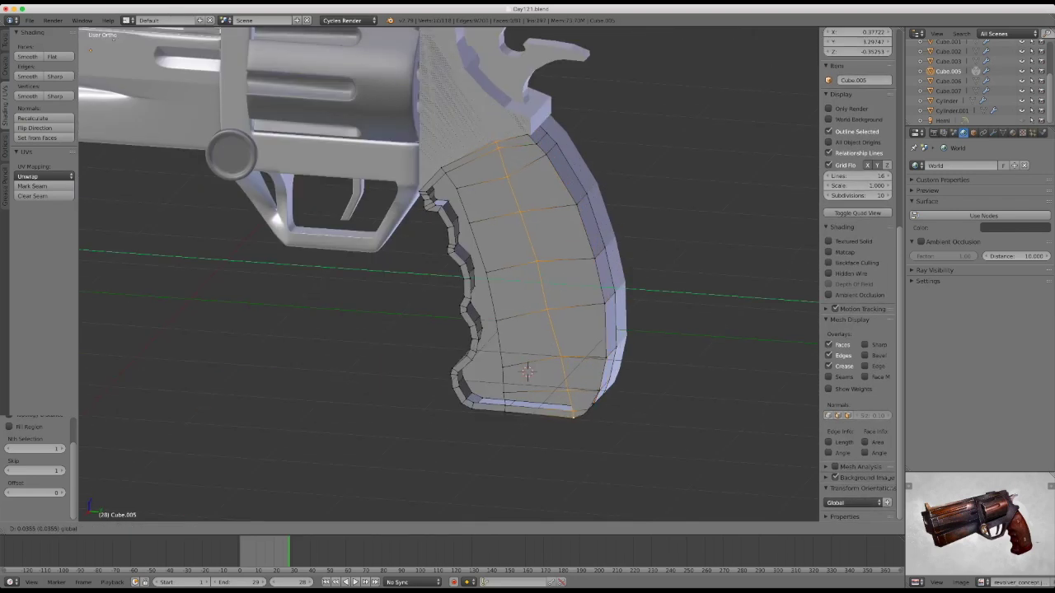
key("g")
left_click(568, 274)
key("g")
left_click(569, 273)
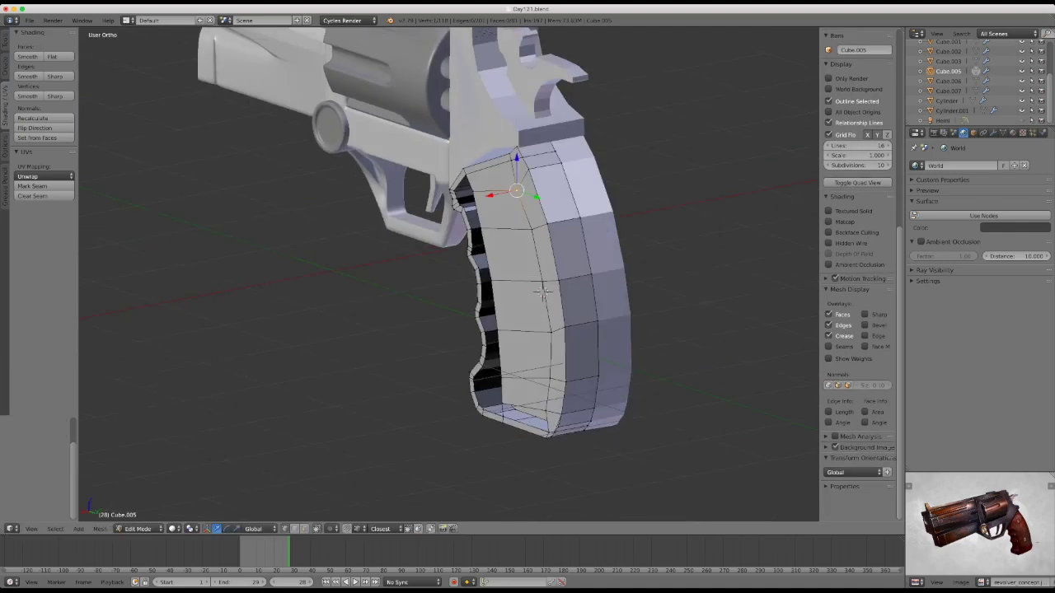
Move the edge path down the grip's right side along the X axis
mouse_move(569, 274)
middle_mouse_down()
mouse_move(575, 289)
mouse_move(527, 330)
middle_mouse_up()
left_click(567, 277, "ctrl")
key("g")
key("x")
left_click(516, 335)
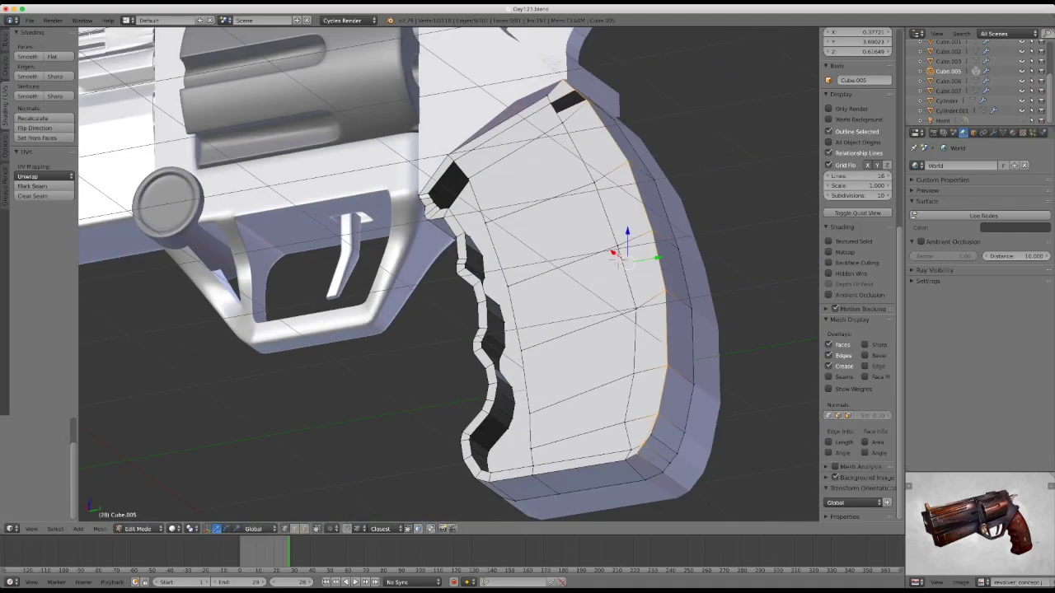
In orthographic view, select another edge path on the grip and reposition it
middle_click_drag(516, 336, 623, 272)
key("KP_5")
scroll(445, 272, "up", 5)
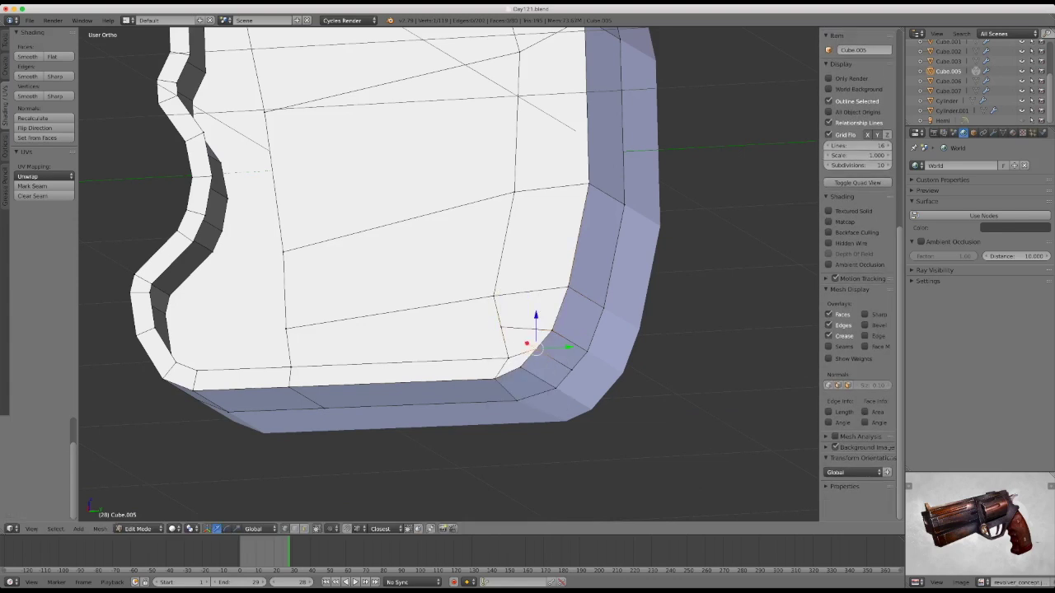
middle_click_drag(494, 329, 371, 272)
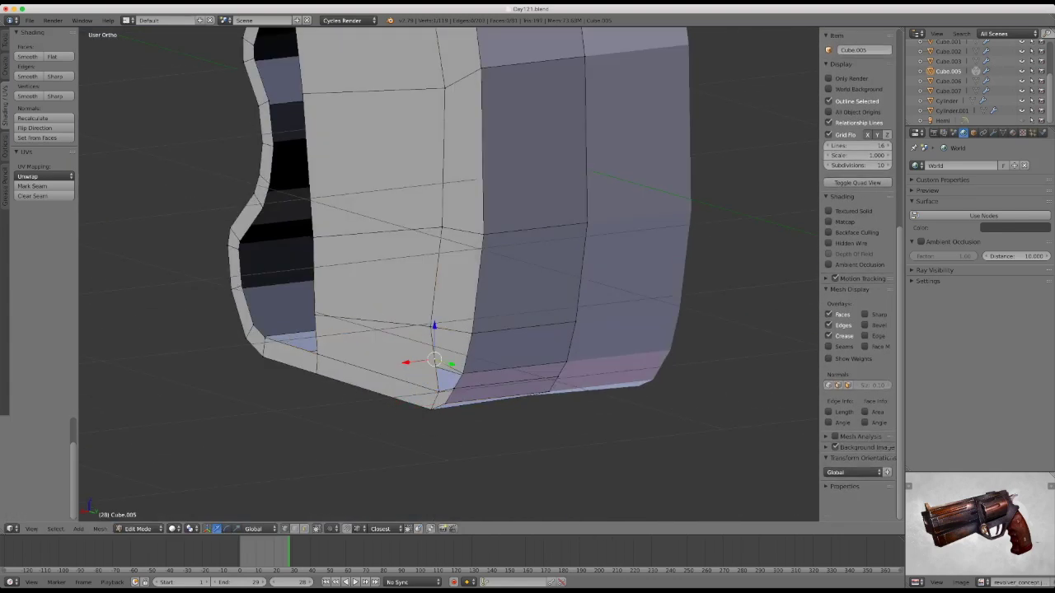
scroll(445, 271, "down", 5)
middle_click_drag(445, 272, 494, 247)
mouse_move(460, 196)
middle_mouse_down()
mouse_move(375, 291)
mouse_move(412, 412)
middle_mouse_up()
scroll(437, 215, "down", 4)
scroll(420, 231, "up", 4)
scroll(415, 237, "up", 2)
right_click(375, 291, "ctrl")
key("g")
left_click(375, 290)
Select a face on the lower grip and open, then dismiss, the delete options
right_click(419, 443)
key("x")
left_click(404, 461)
mouse_move(403, 461)
middle_mouse_down()
mouse_move(561, 462)
mouse_move(462, 412)
mouse_move(379, 428)
middle_mouse_up()
key("x")
left_click(566, 464)
Select the shortest path of faces across the bottom of the grip
right_click(346, 474)
middle_click_drag(346, 474, 454, 462)
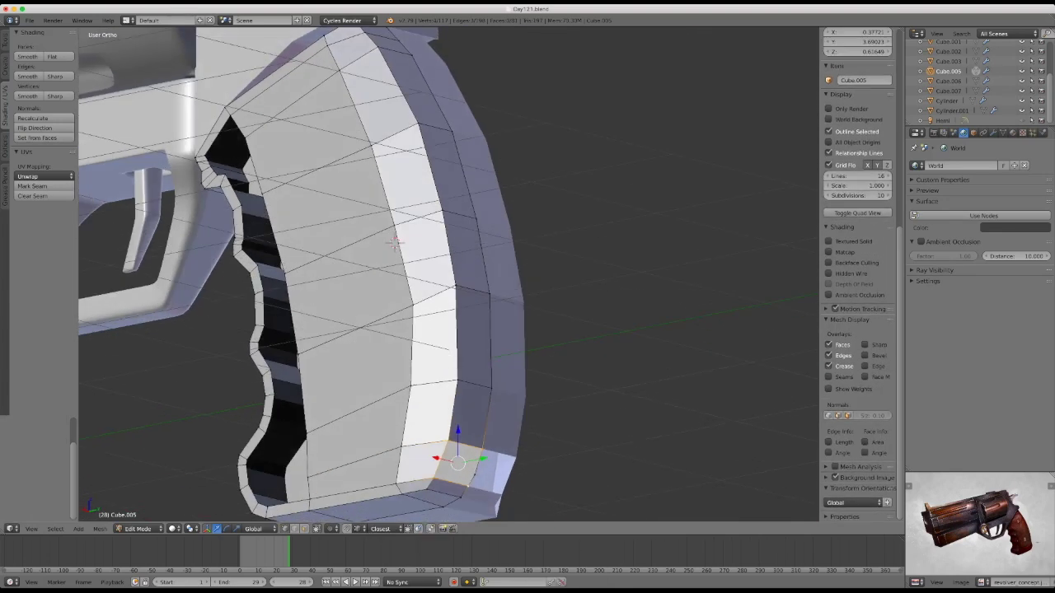
right_click(459, 436, "shift")
mouse_move(459, 437)
middle_mouse_down()
mouse_move(366, 301)
mouse_move(432, 272)
middle_mouse_up()
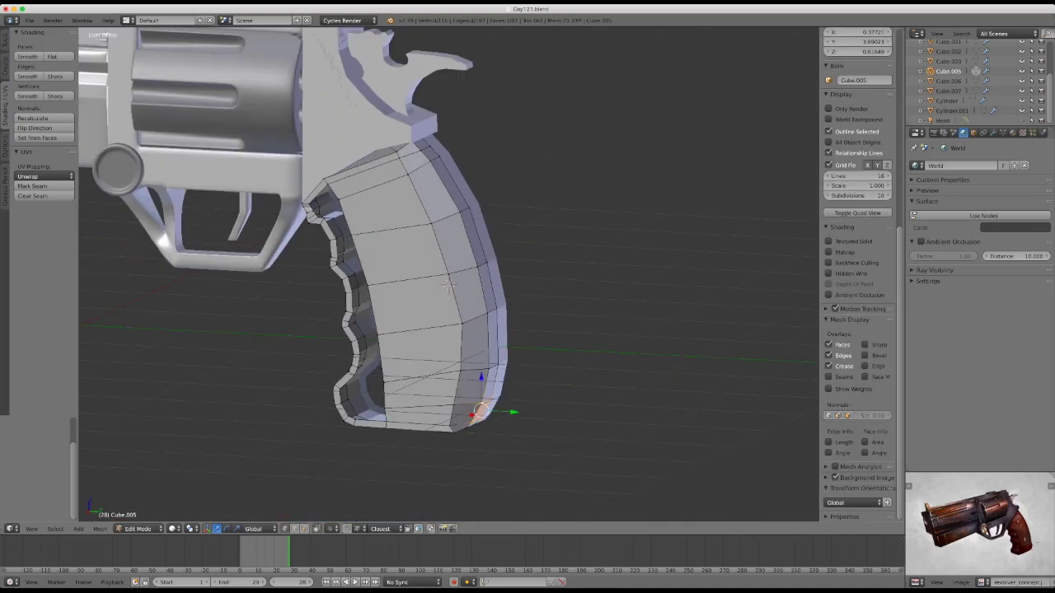
right_click(431, 272, "ctrl")
Cancel the bevel on the grip's bottom and select the edges running across the grip
key("KP_5")
key("ctrl+b")
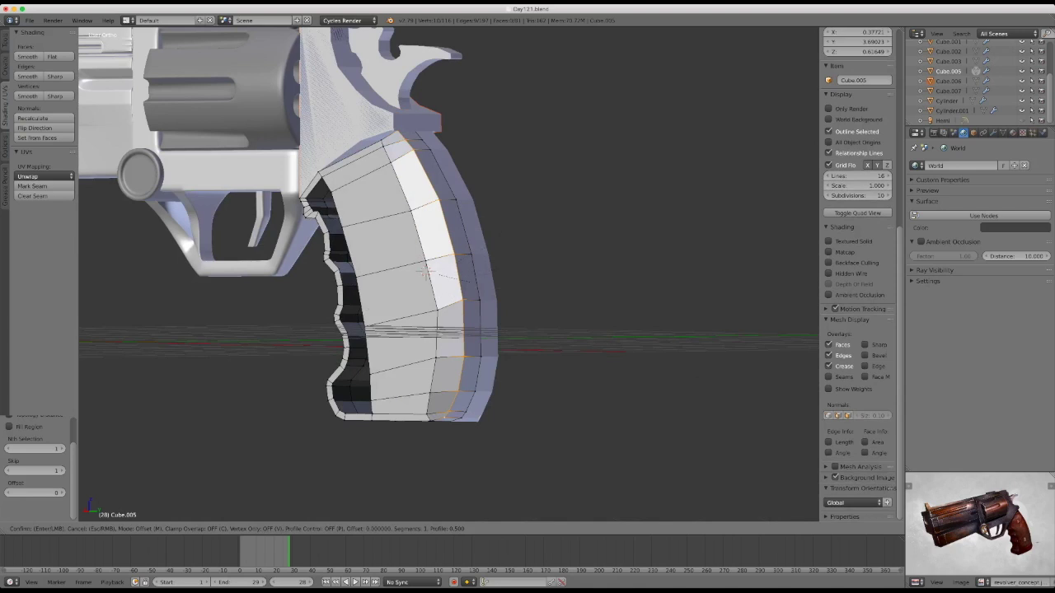
right_click(427, 272)
middle_click_drag(427, 271, 467, 274)
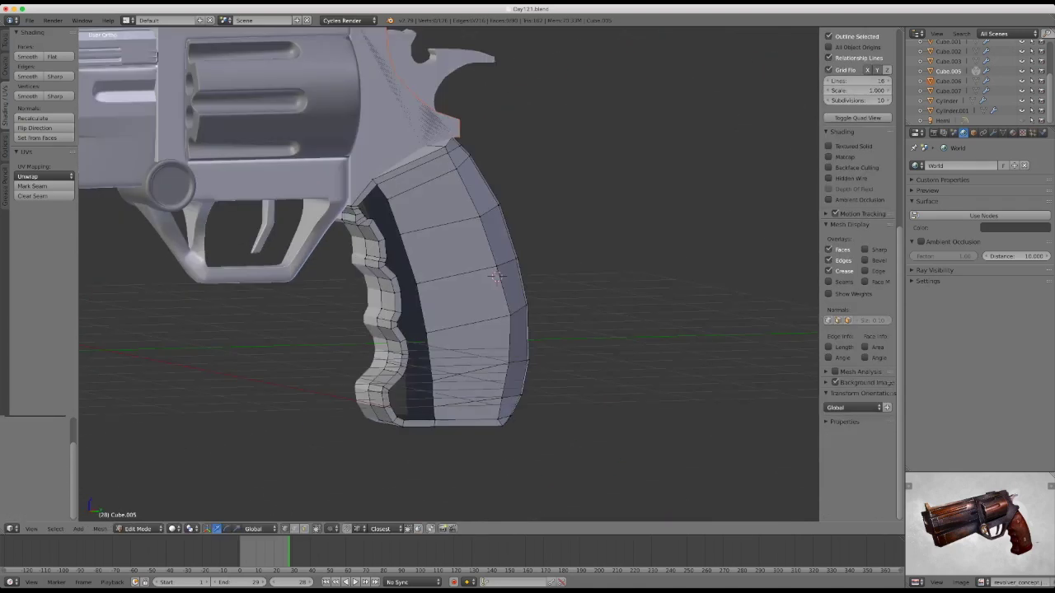
right_click(467, 275, "ctrl+alt")
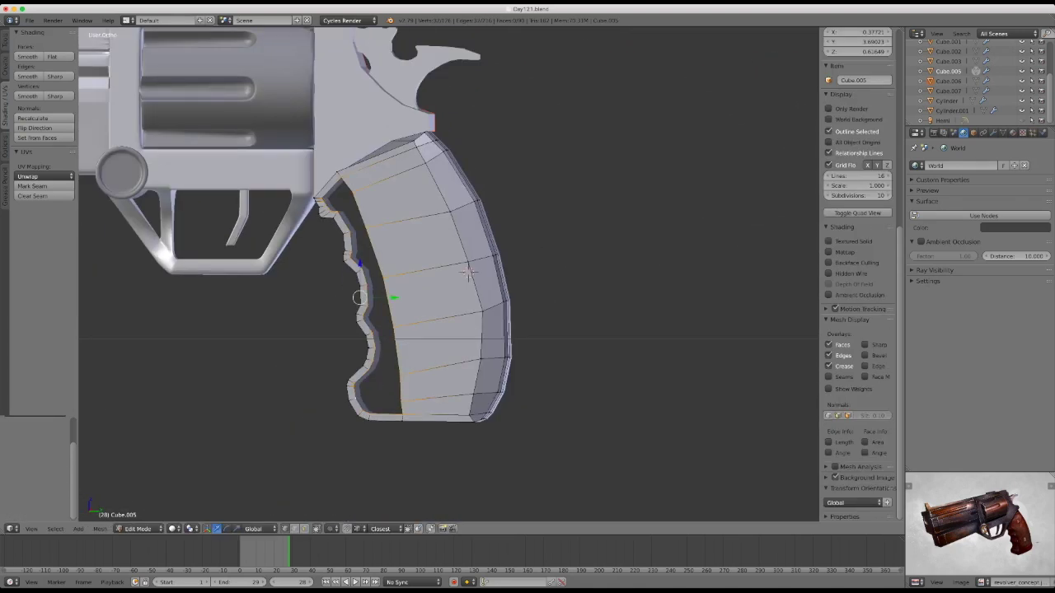
Move the selected cross-grip edges along the Y axis
scroll(467, 274, "up", 2)
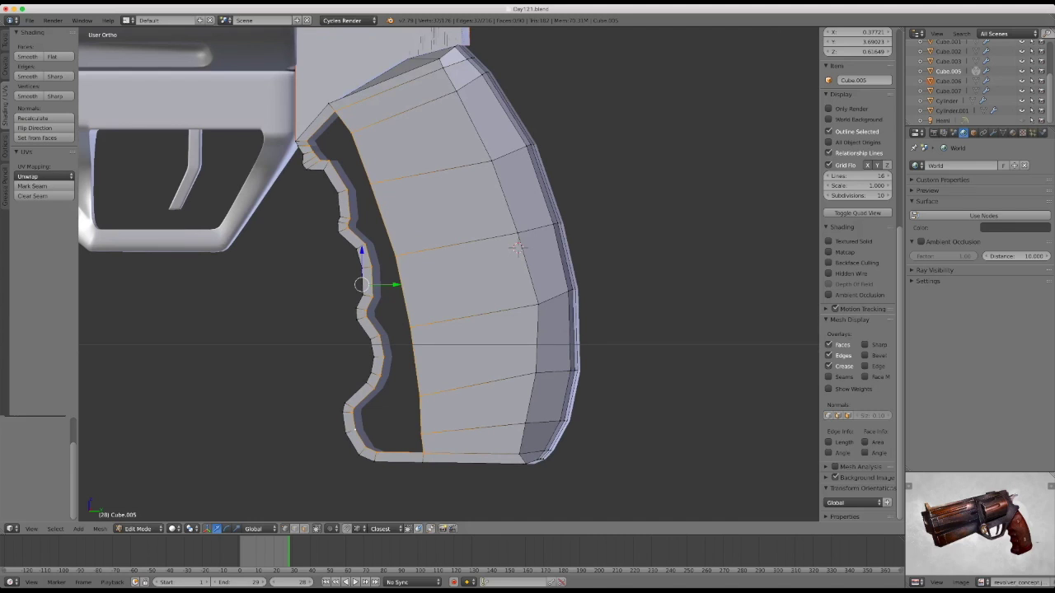
middle_click_drag(468, 274, 495, 248)
scroll(495, 247, "down", 3)
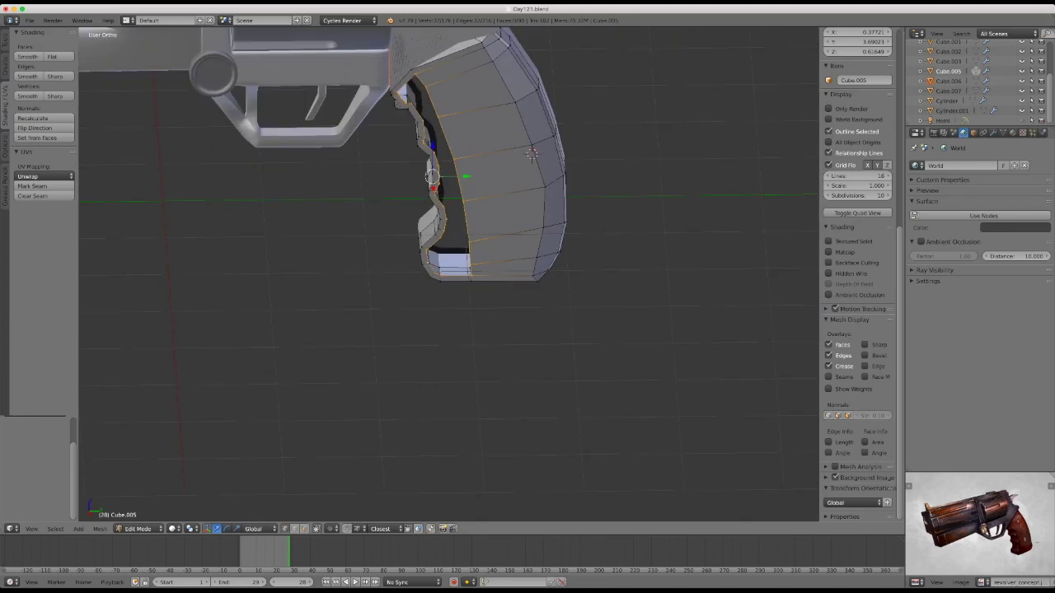
middle_click_drag(531, 154, 494, 321)
scroll(495, 321, "up", 2)
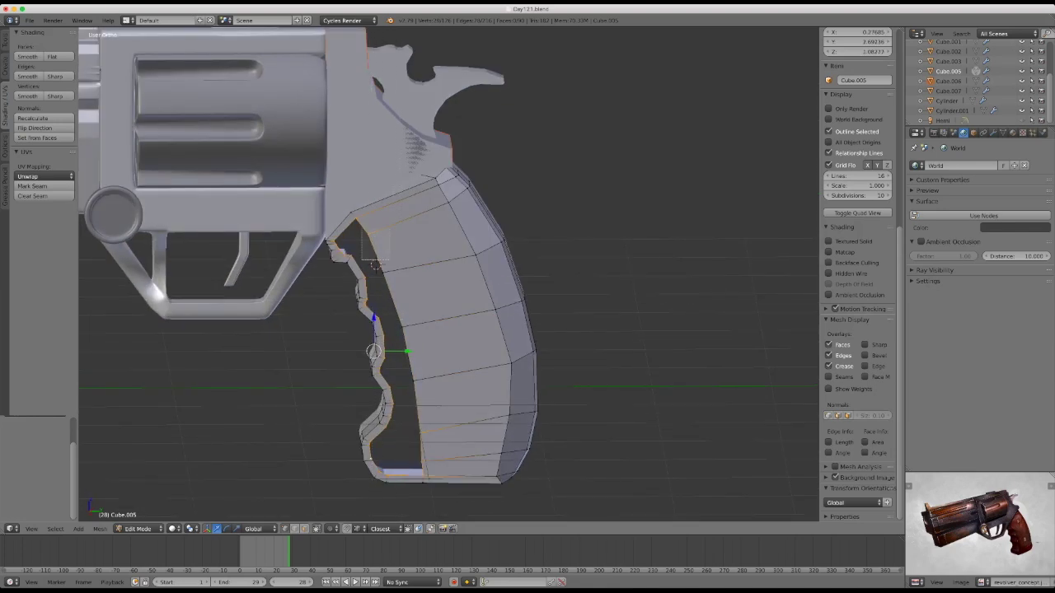
scroll(387, 266, "down", 2)
scroll(394, 266, "up", 5)
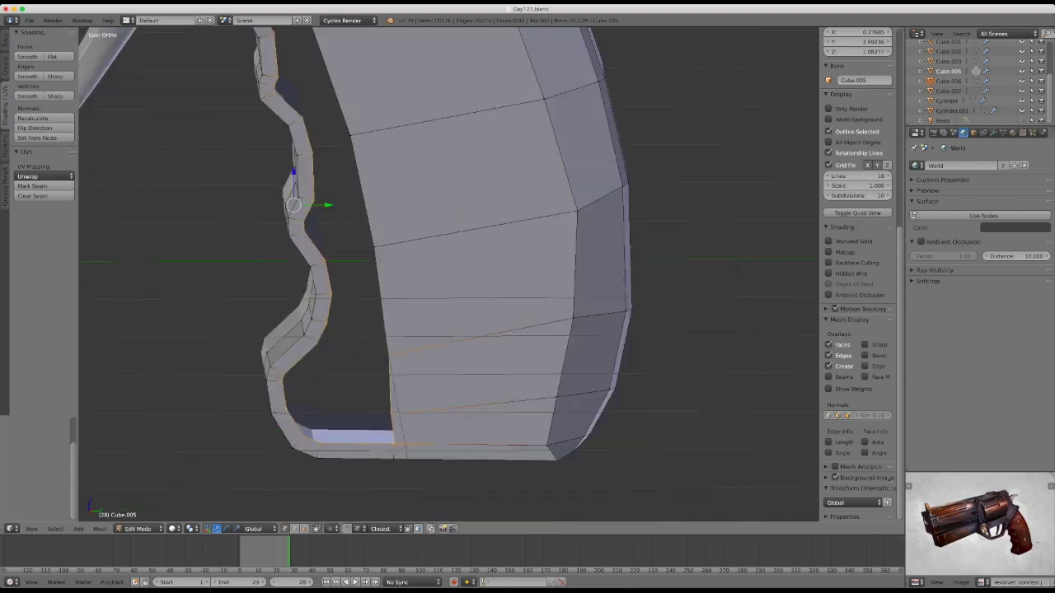
key("g")
key("y")
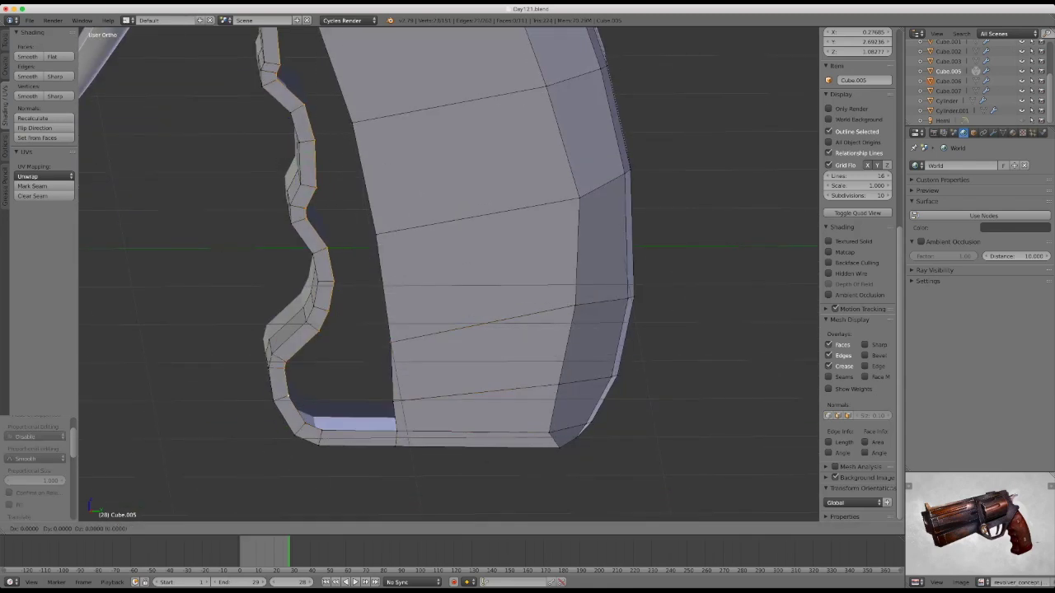
key("Return")
In Right Ortho view, try an extra edge loop across the grip, then undo it
scroll(384, 133, "down", 3)
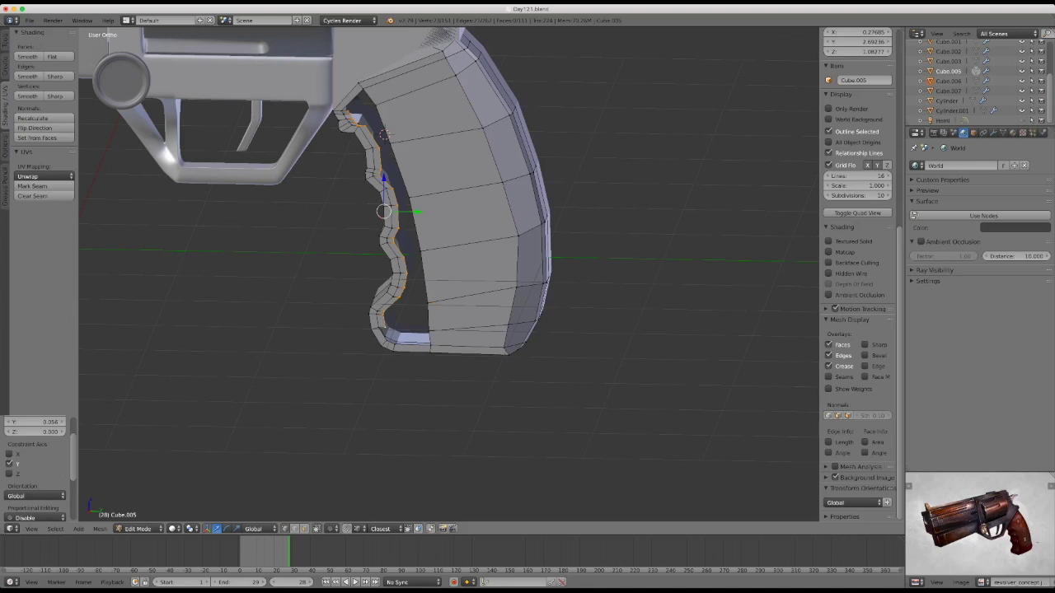
scroll(384, 135, "up", 1)
scroll(375, 225, "up", 3)
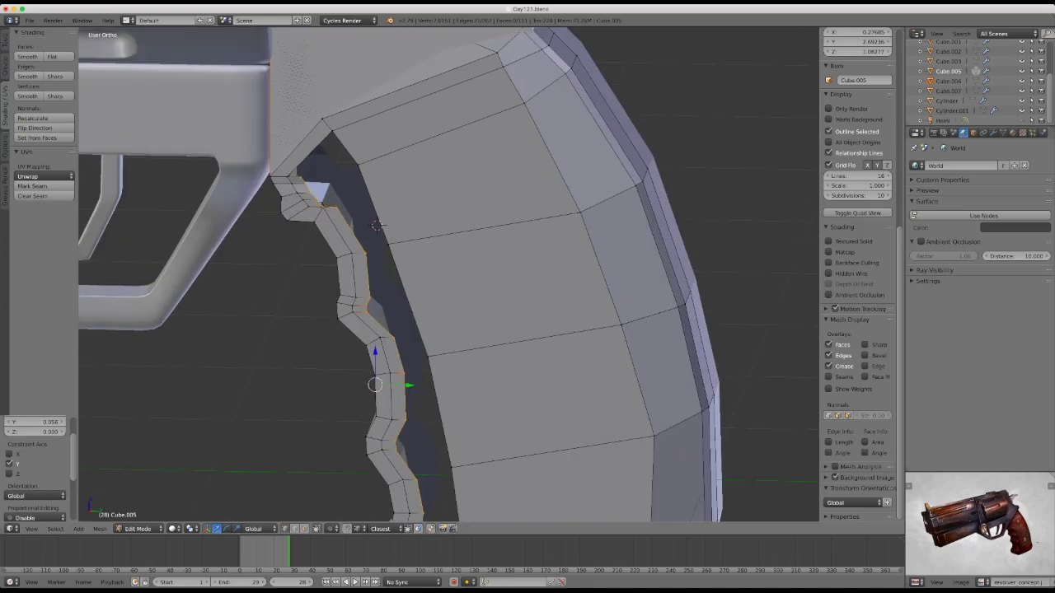
middle_click_drag(375, 225, 391, 37)
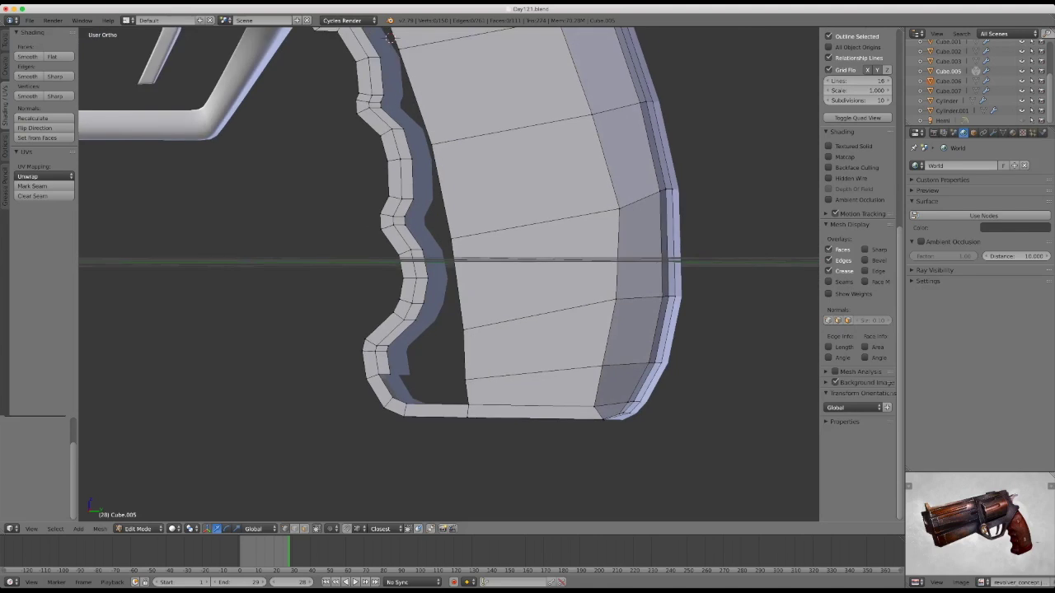
key("KP_3")
scroll(272, 371, "up", 4)
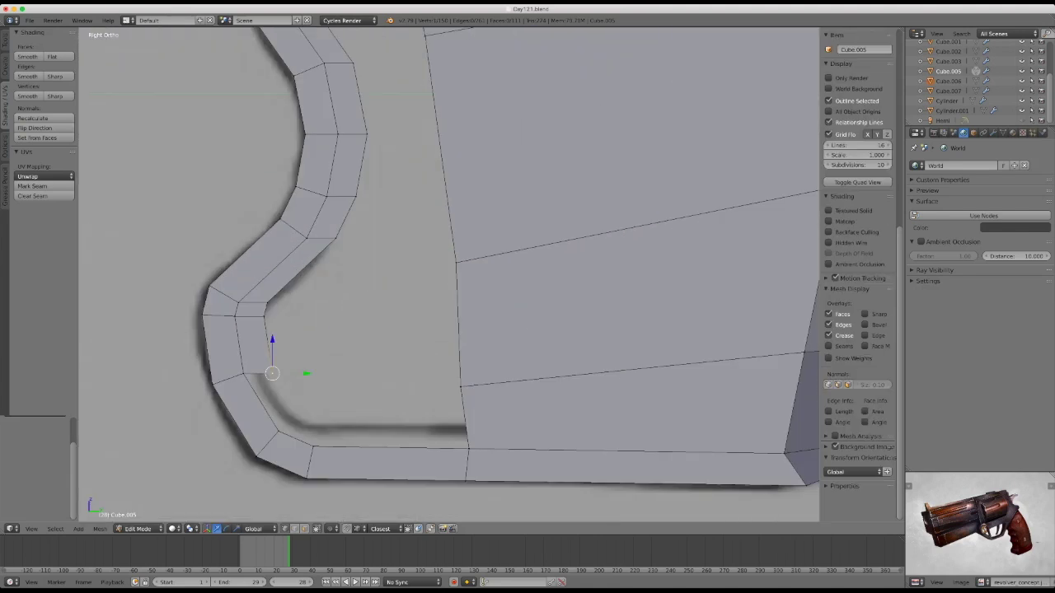
right_click(260, 404)
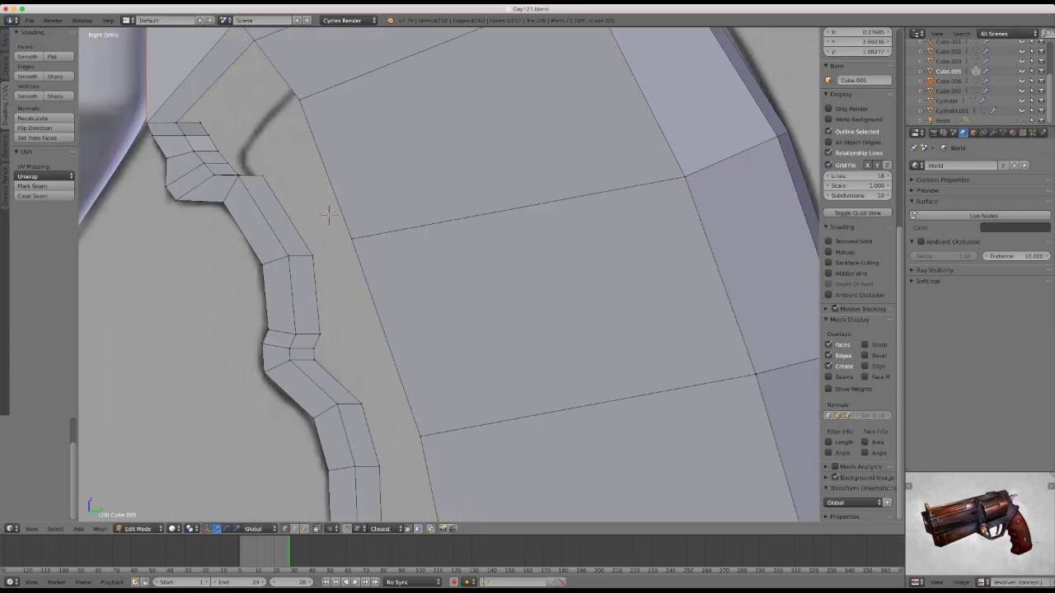
middle_click_drag(328, 215, 351, 311, "shift")
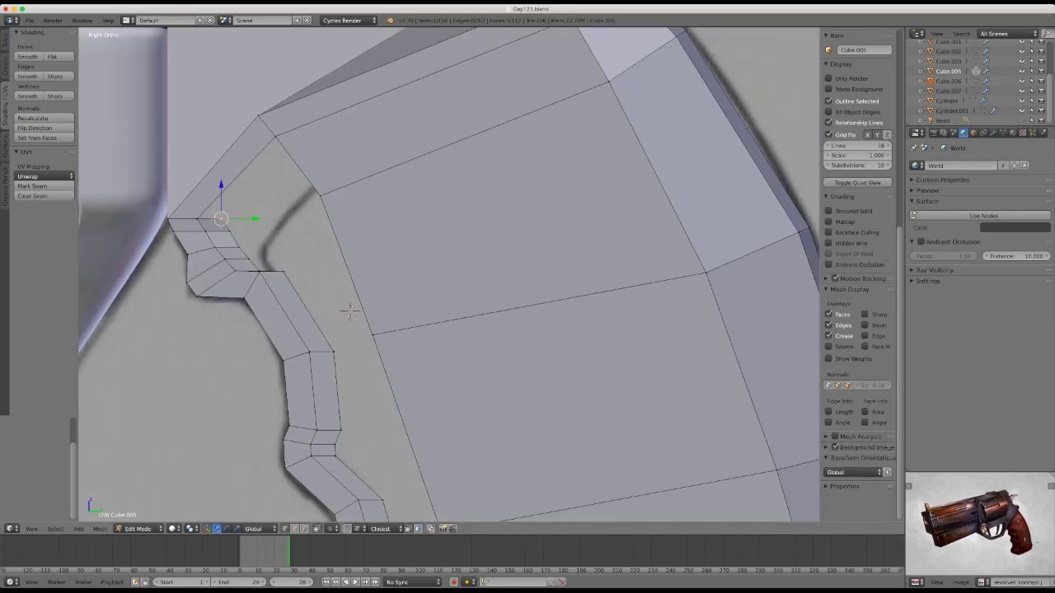
scroll(350, 310, "down", 3)
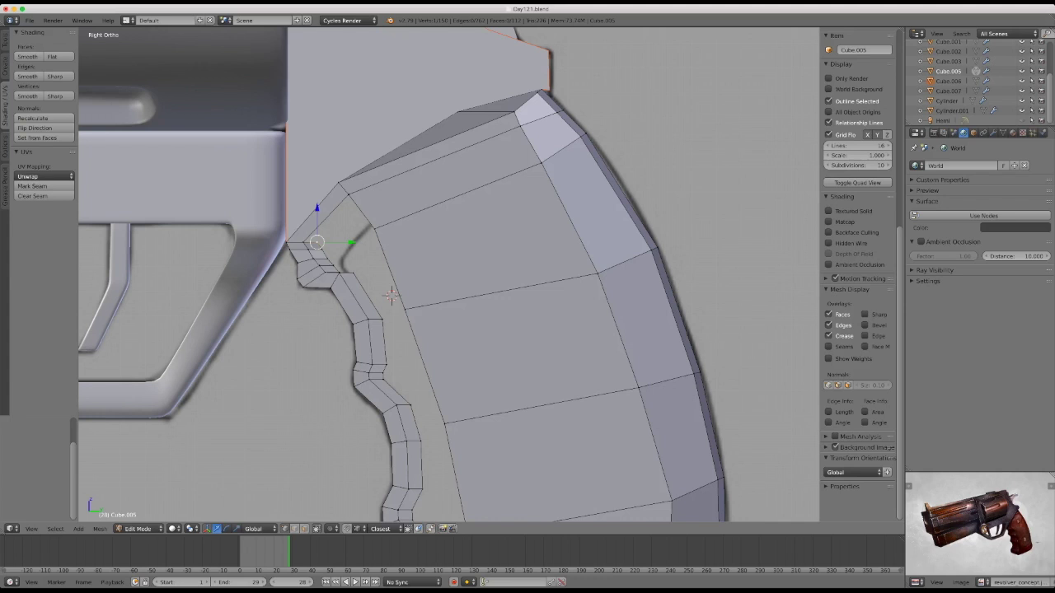
scroll(391, 295, "up", 2)
left_click(423, 357)
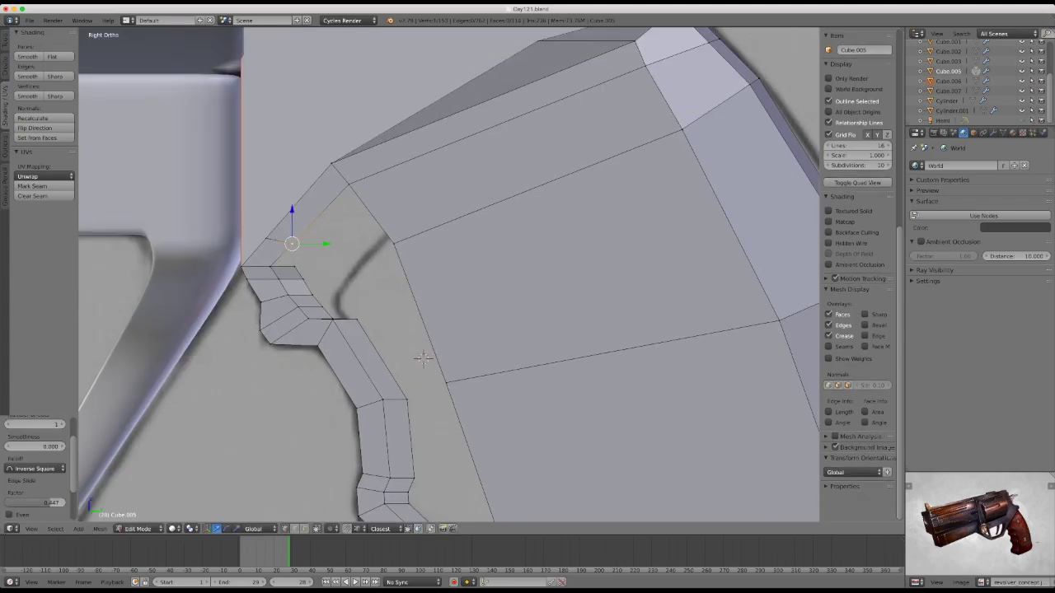
key("ctrl+z")
key("ctrl+z")
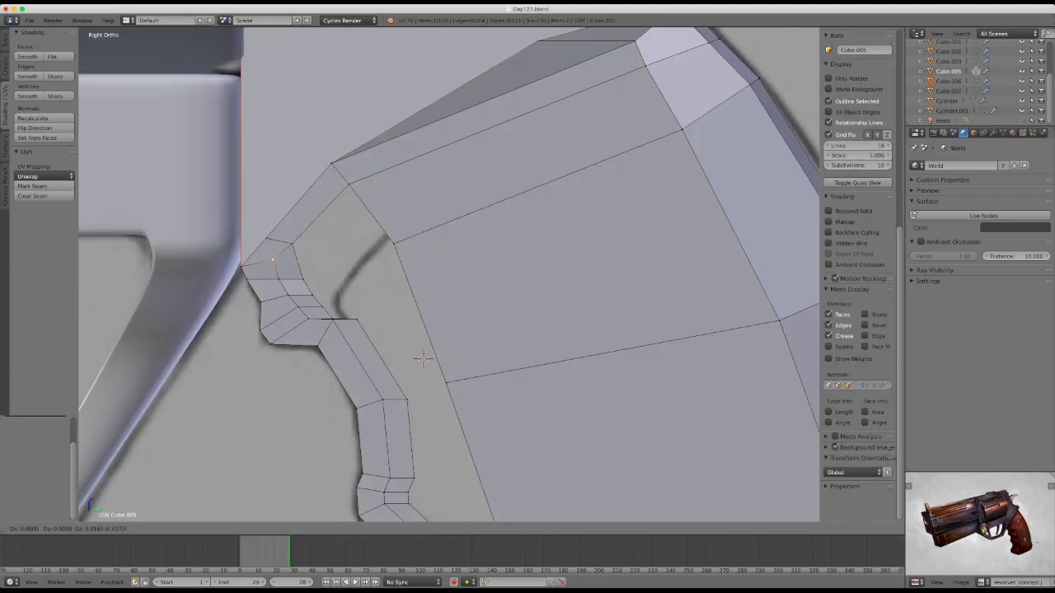
Select the grip's lowest edge, then a vertex at the top of the finger grooves
scroll(423, 357, "down", 2)
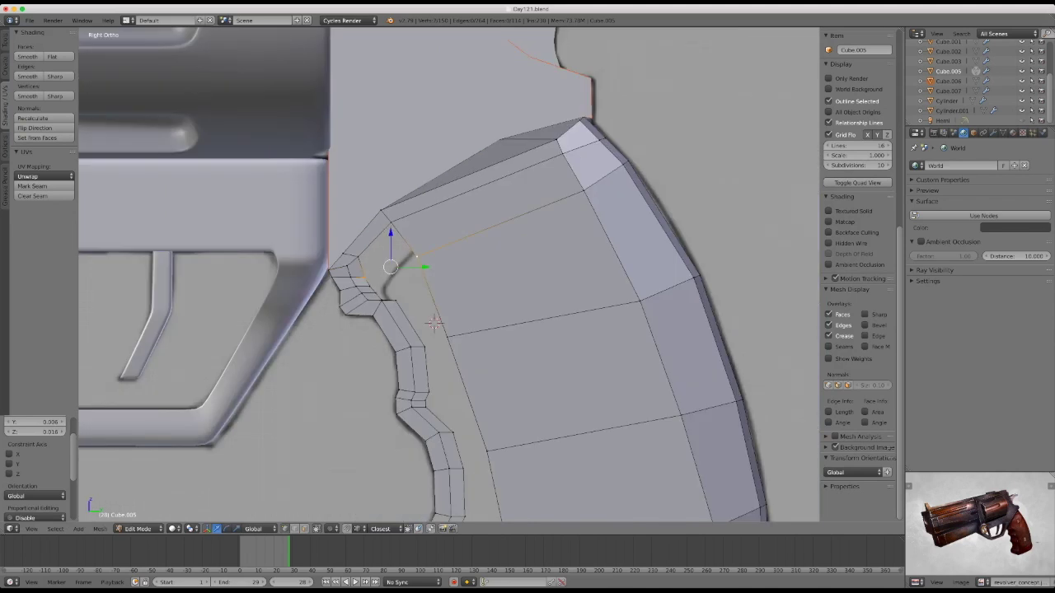
middle_click_drag(435, 323, 371, 99, "shift")
right_click(410, 412)
right_click(402, 388)
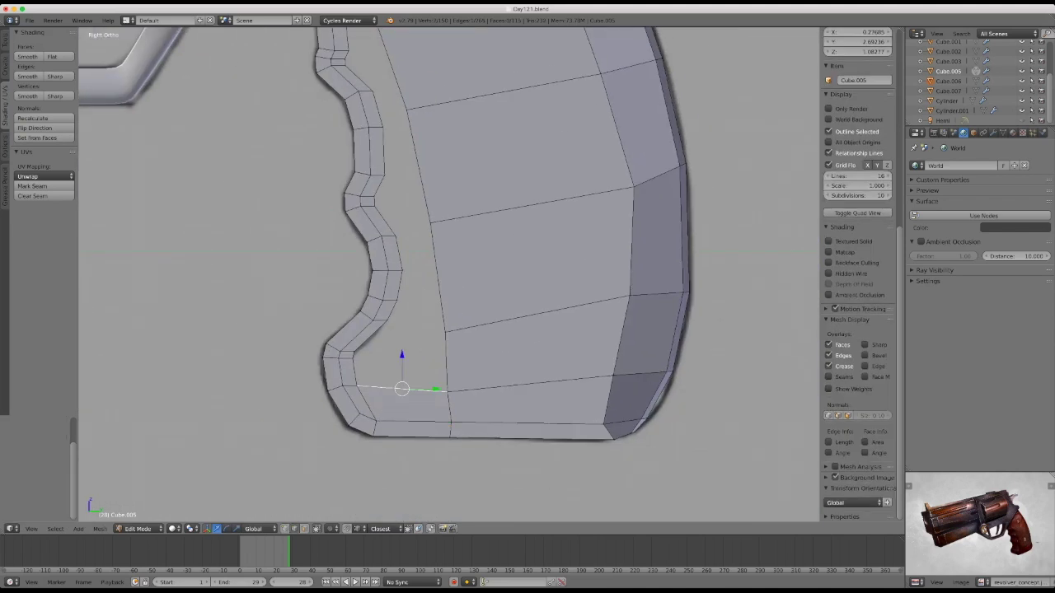
middle_click_drag(363, 33, 360, 194, "shift")
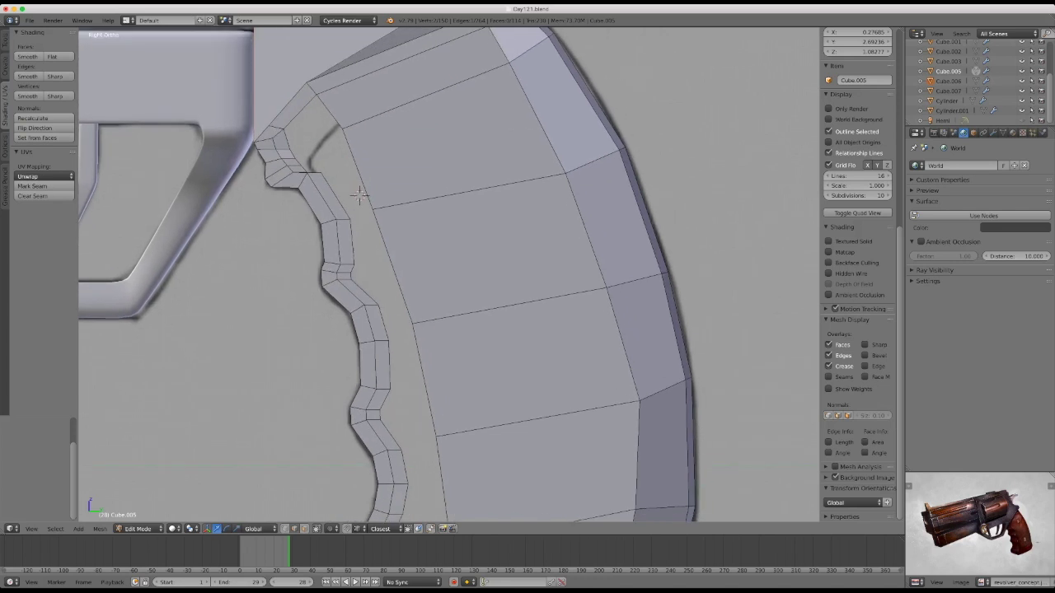
right_click(356, 280)
scroll(356, 280, "down", 2)
scroll(352, 153, "up", 2)
right_click(295, 123)
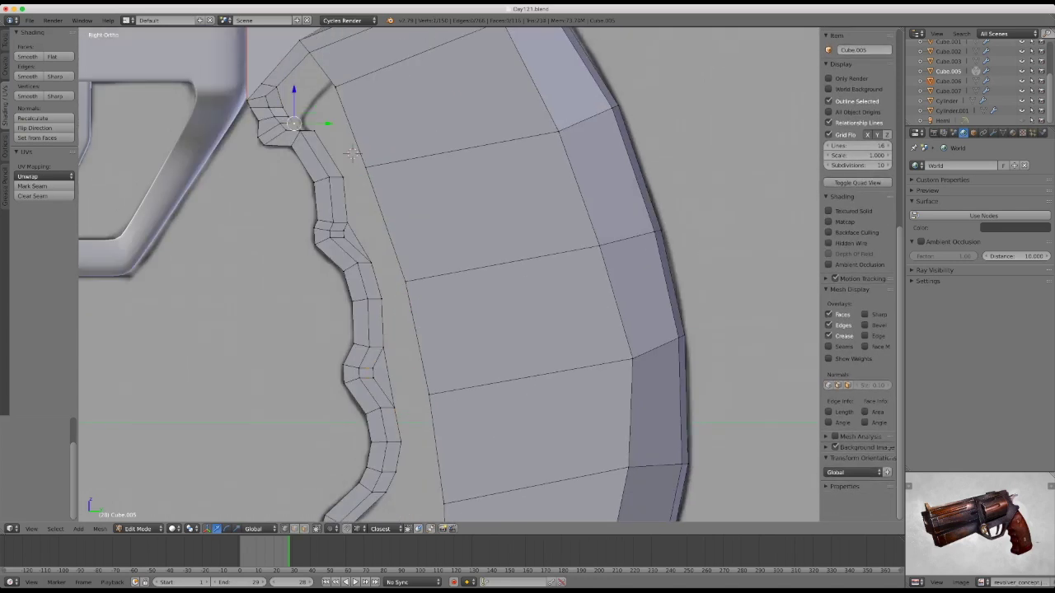
Nudge the finger-groove vertex slightly up and to the left
key("g")
left_click(352, 154)
key("g")
left_click(352, 153)
scroll(352, 153, "down", 5, "shift")
Cut a new edge loop across the lower grip, placed slightly higher
right_click(381, 412)
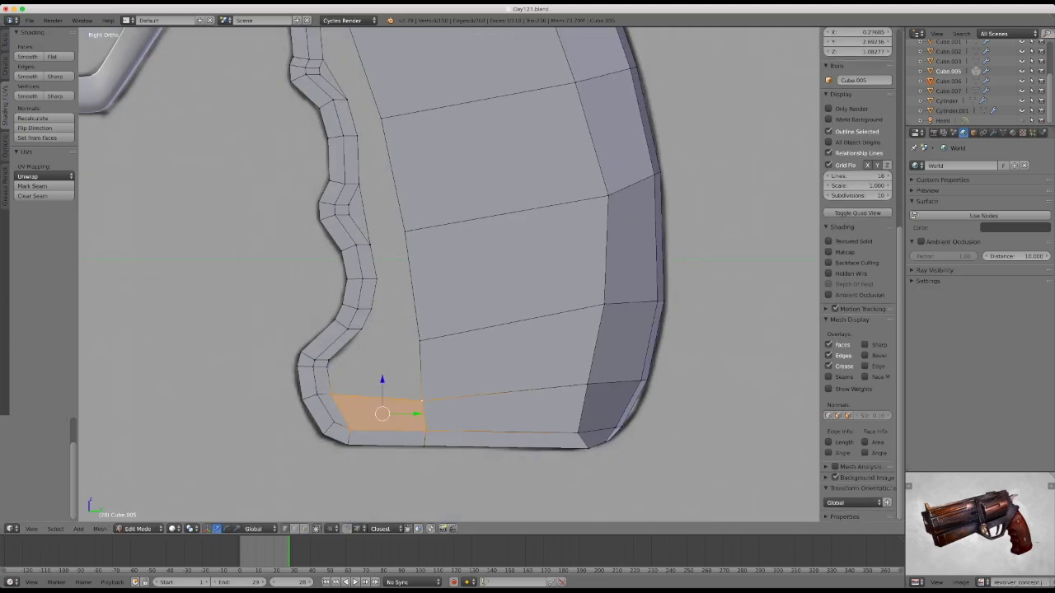
left_click(528, 355)
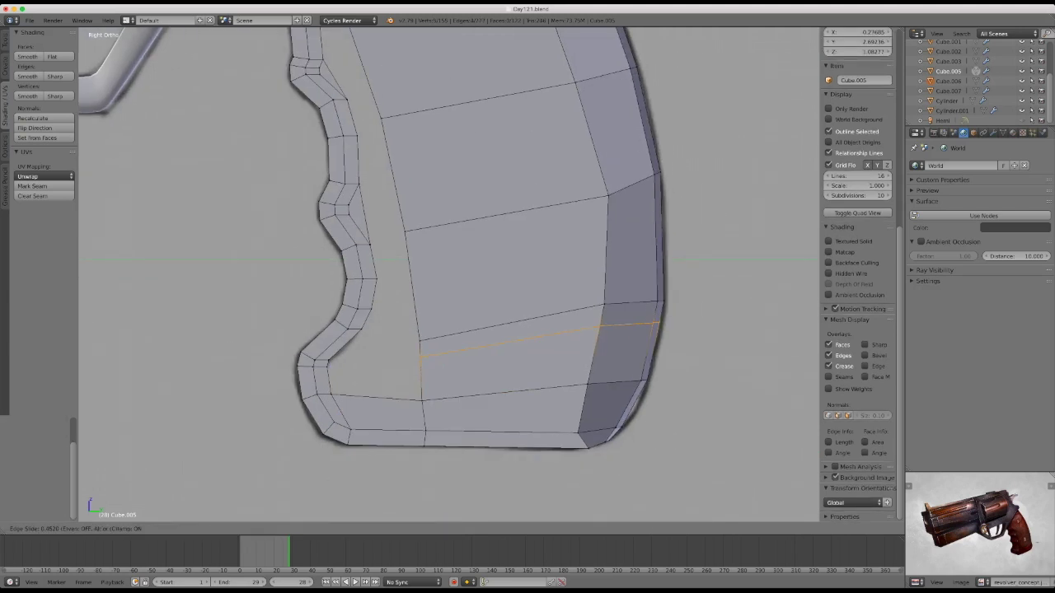
left_click(527, 340)
right_click(388, 356, "alt")
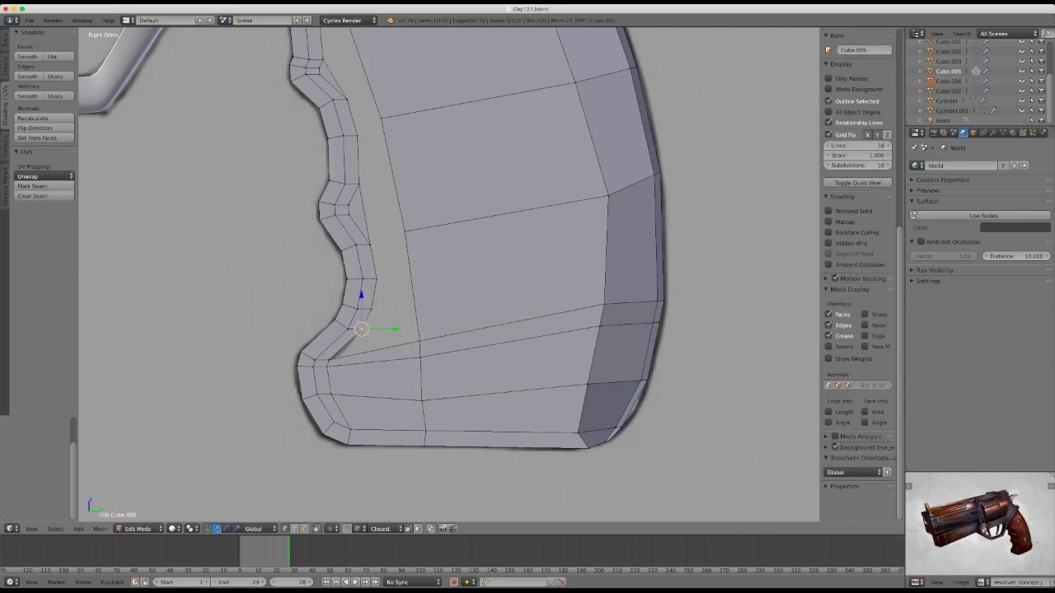
right_click(387, 315, "alt")
Loop-cut two more horizontal edge loops across the grip's upper and middle sections
key("ctrl+r")
left_click(527, 284)
left_click(527, 281)
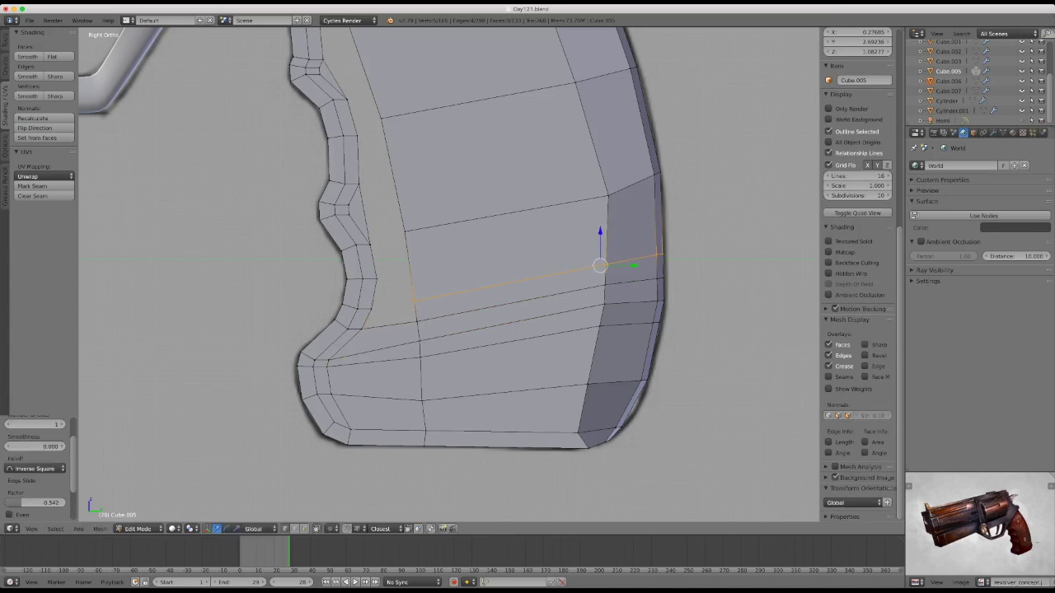
right_click(412, 273, "alt")
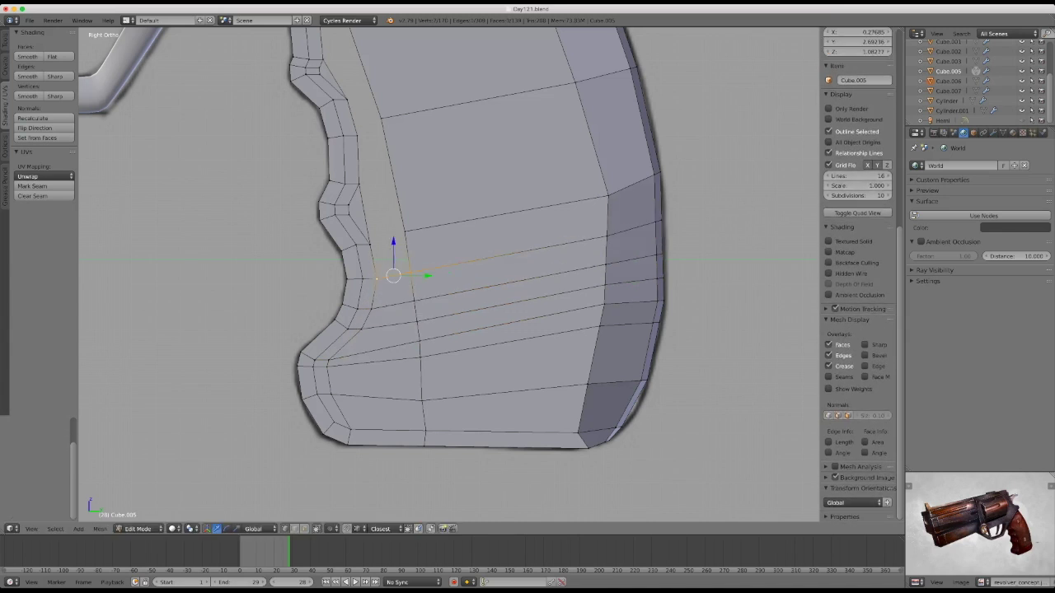
left_click(360, 186)
scroll(360, 186, "down", 2)
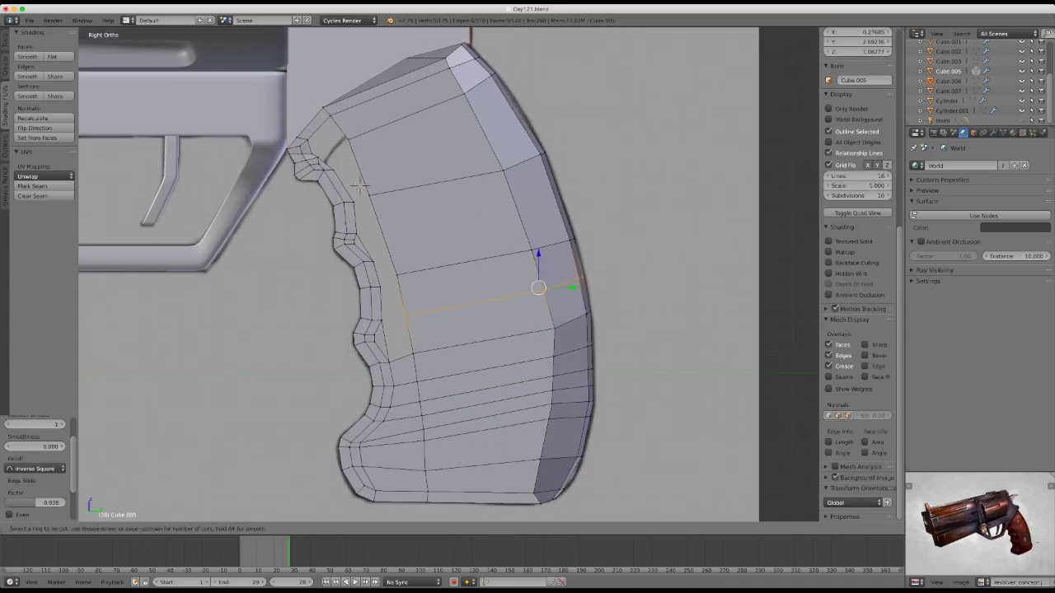
left_click(396, 284)
left_click(388, 280)
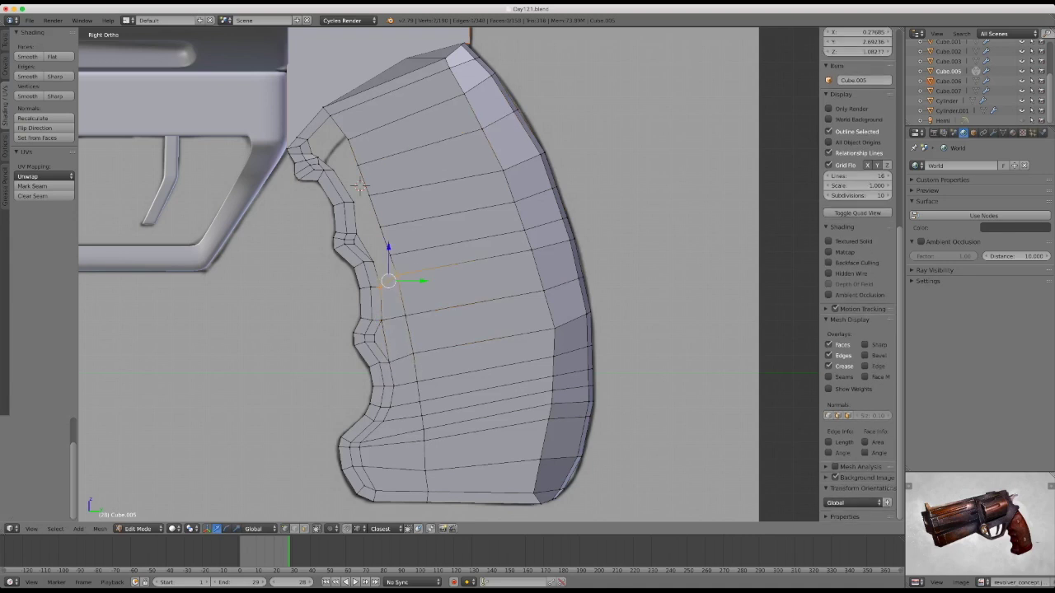
scroll(360, 186, "up", 2)
scroll(341, 423, "down", 4)
mouse_move(342, 423)
middle_mouse_down()
mouse_move(389, 305)
mouse_move(441, 305)
mouse_move(400, 297)
middle_mouse_up()
scroll(443, 305, "up", 1)
scroll(437, 303, "up", 2)
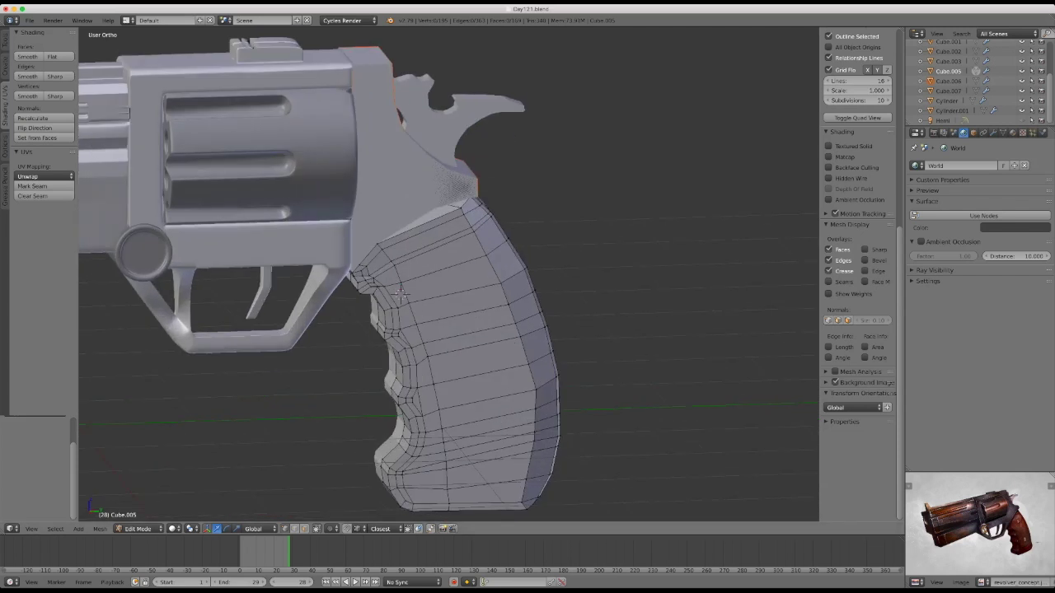
Select the side faces from the top loop down to a lower loop and subdivide them
right_click(399, 294, "alt")
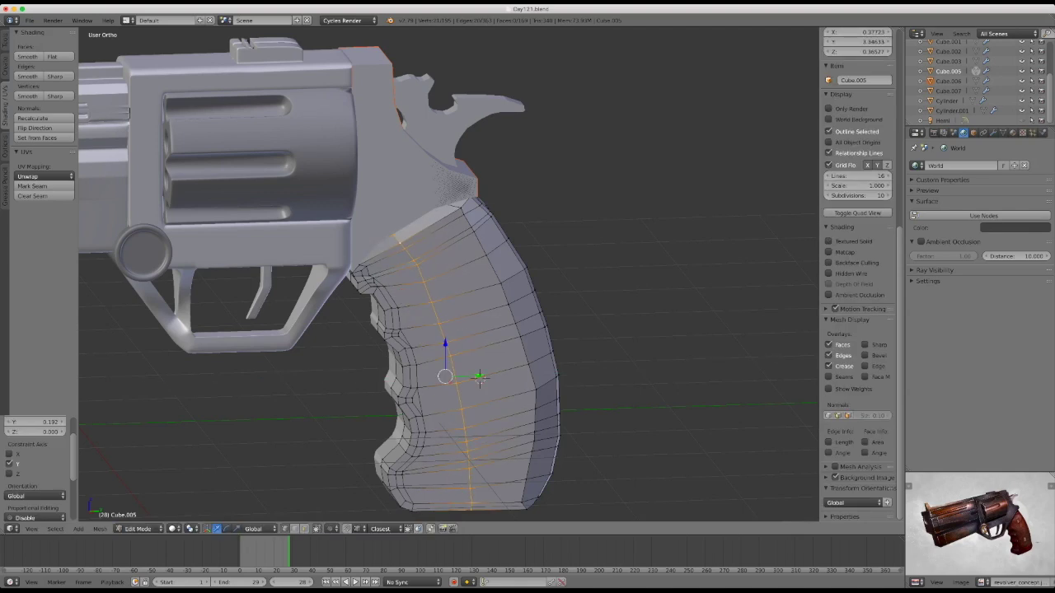
mouse_move(399, 294)
middle_mouse_down()
mouse_move(511, 393)
mouse_move(493, 406)
mouse_move(502, 360)
middle_mouse_up()
right_click(489, 410, "alt")
right_click(457, 243, "ctrl")
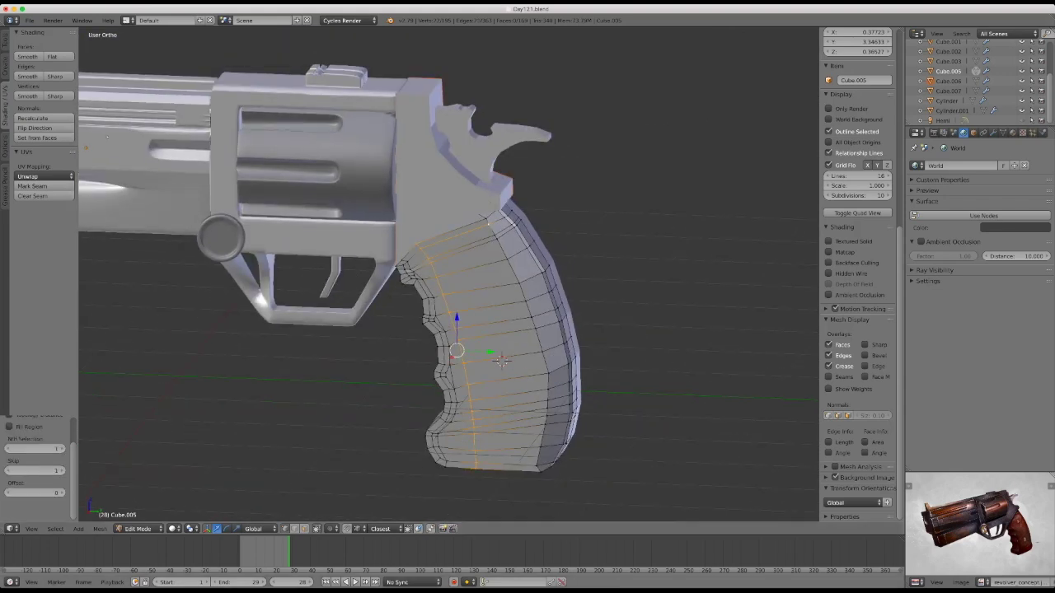
right_click(494, 426, "ctrl+shift")
key("w")
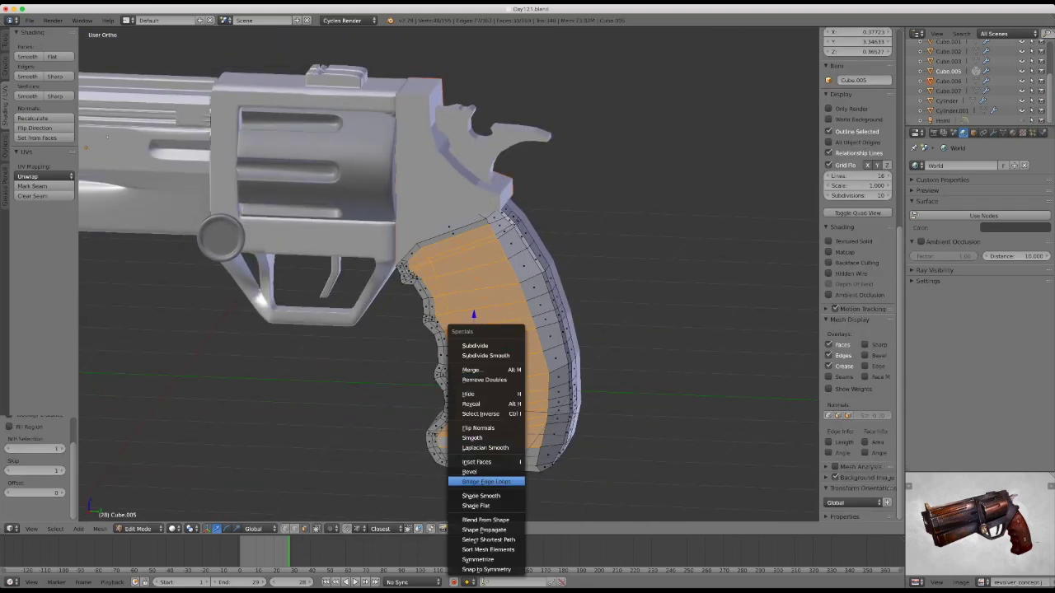
left_click(494, 363)
key("Tab")
mouse_move(495, 362)
middle_mouse_down()
mouse_move(418, 405)
mouse_move(524, 390)
mouse_move(502, 415)
middle_mouse_up()
key("Tab")
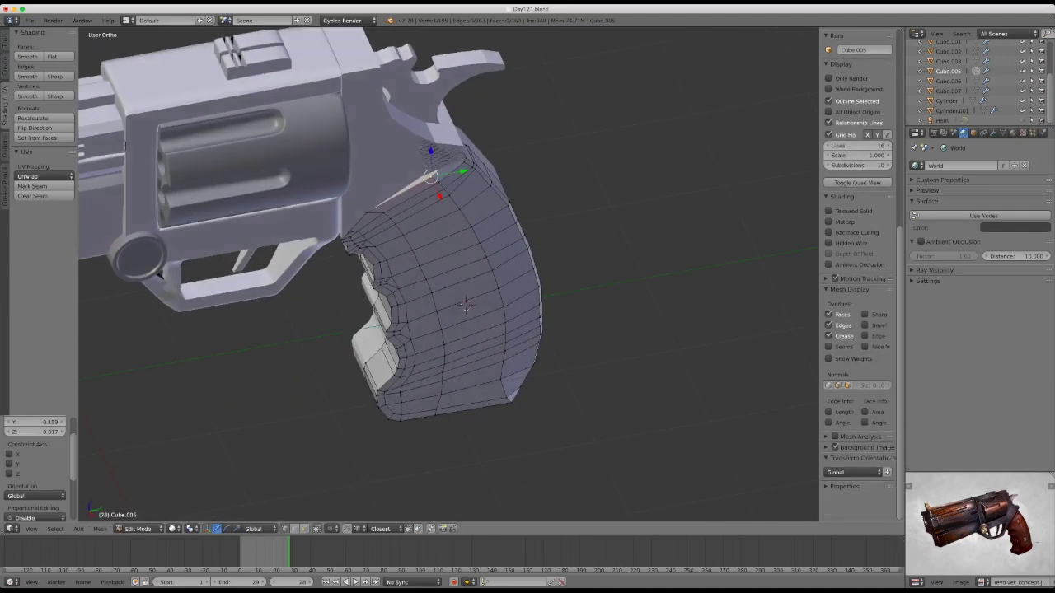
scroll(502, 415, "down", 5)
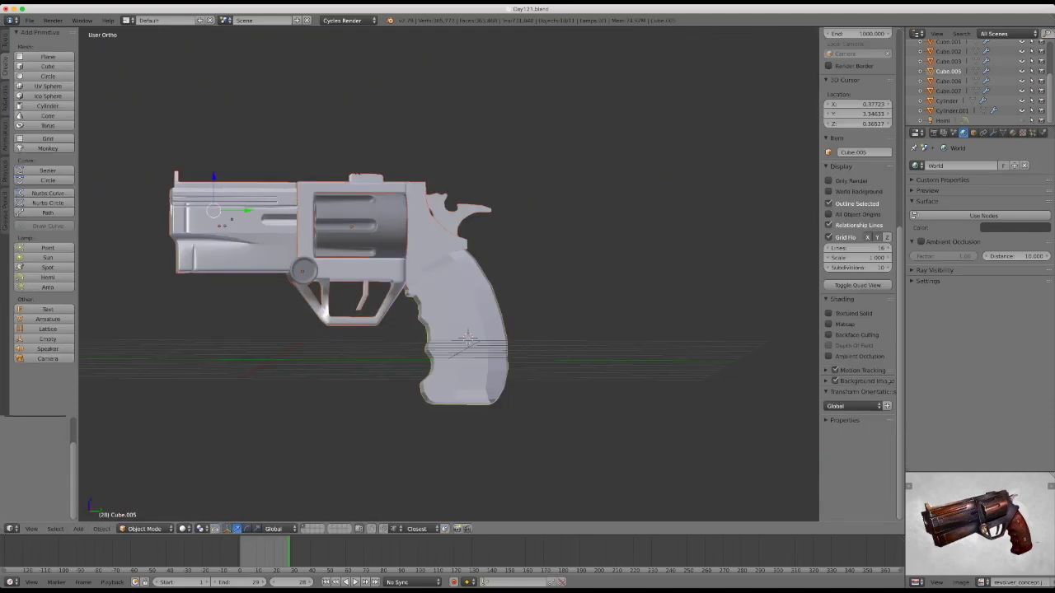
Isolate the grip and add a Subdivision Surface modifier from the Modifiers tab
scroll(482, 346, "up", 8)
middle_click_drag(353, 435, 554, 445)
scroll(448, 274, "down", 4)
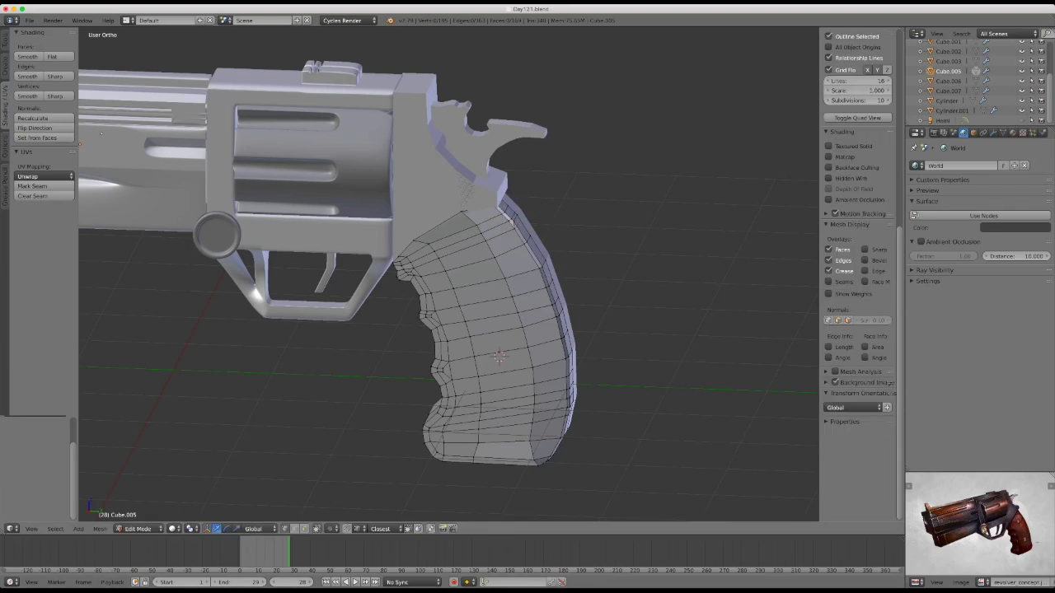
scroll(449, 280, "down", 5)
middle_click_drag(448, 280, 495, 272)
scroll(448, 280, "up", 6)
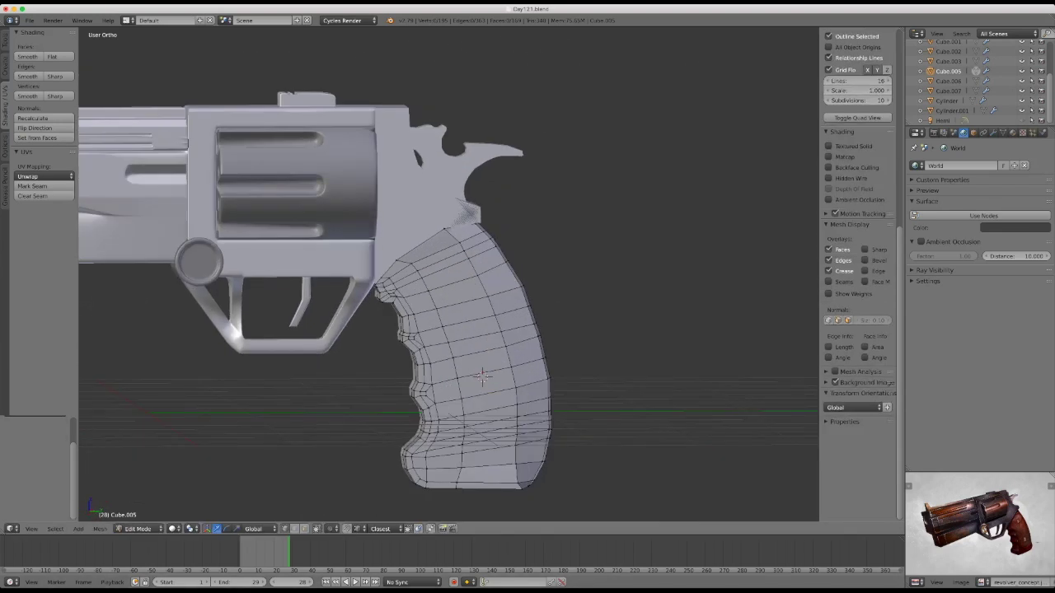
left_click(992, 132)
key("KP_Divide")
middle_click_drag(494, 280, 428, 272)
left_click(978, 165)
left_click(857, 328)
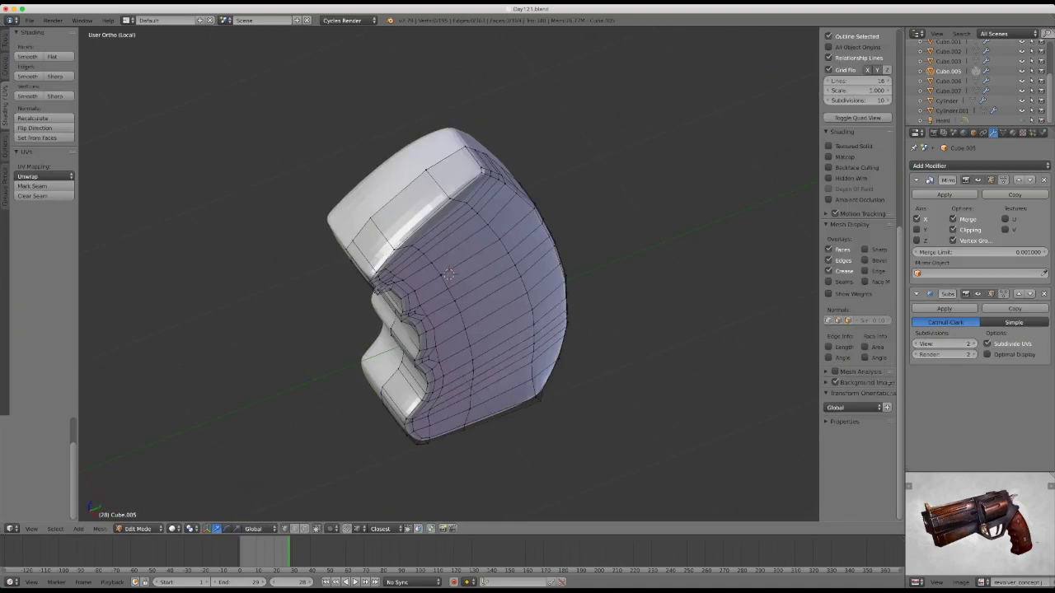
Exit local view and edit mode to check the smoothed grip against the revolver frame
key("KP_Divide")
key("Tab")
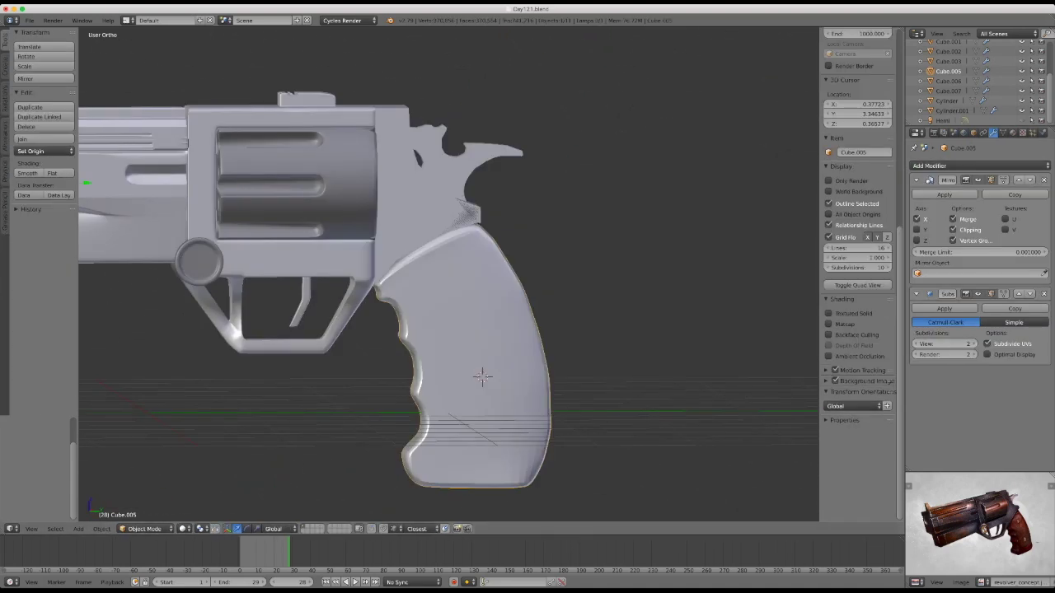
mouse_move(483, 376)
middle_mouse_down()
mouse_move(417, 376)
mouse_move(490, 373)
middle_mouse_up()
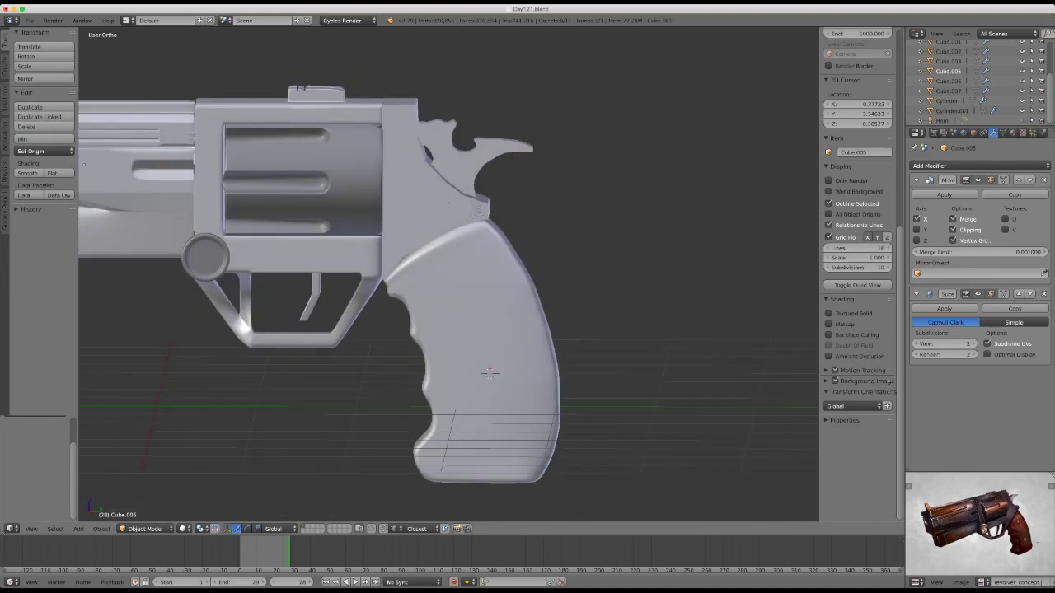
mouse_move(489, 372)
middle_mouse_down()
mouse_move(462, 330)
mouse_move(449, 276)
mouse_move(511, 247)
middle_mouse_up()
key("KP_Divide")
key("Tab")
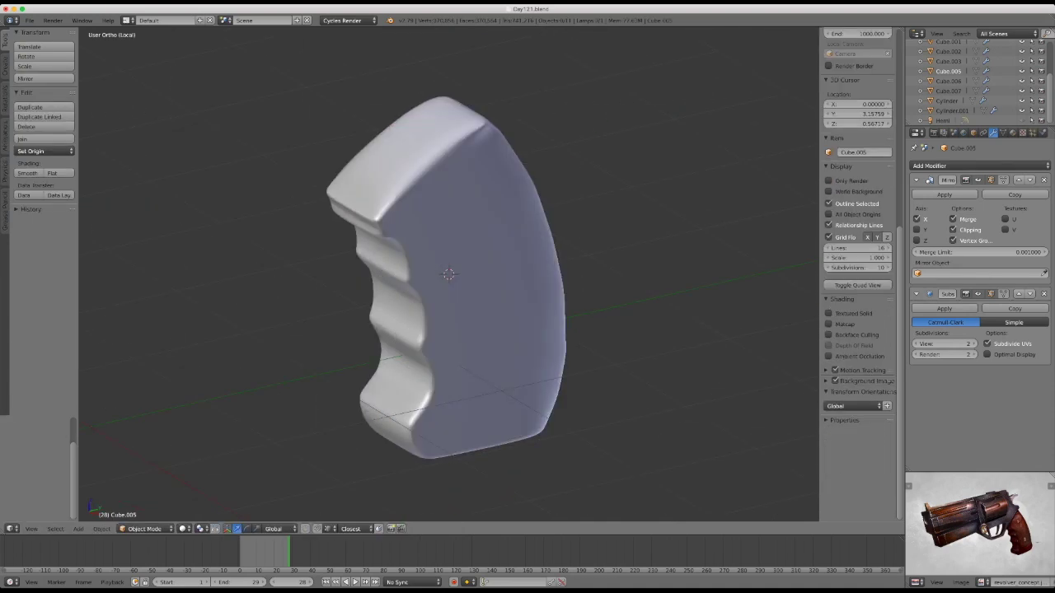
key("KP_Divide")
key("w")
key("Escape")
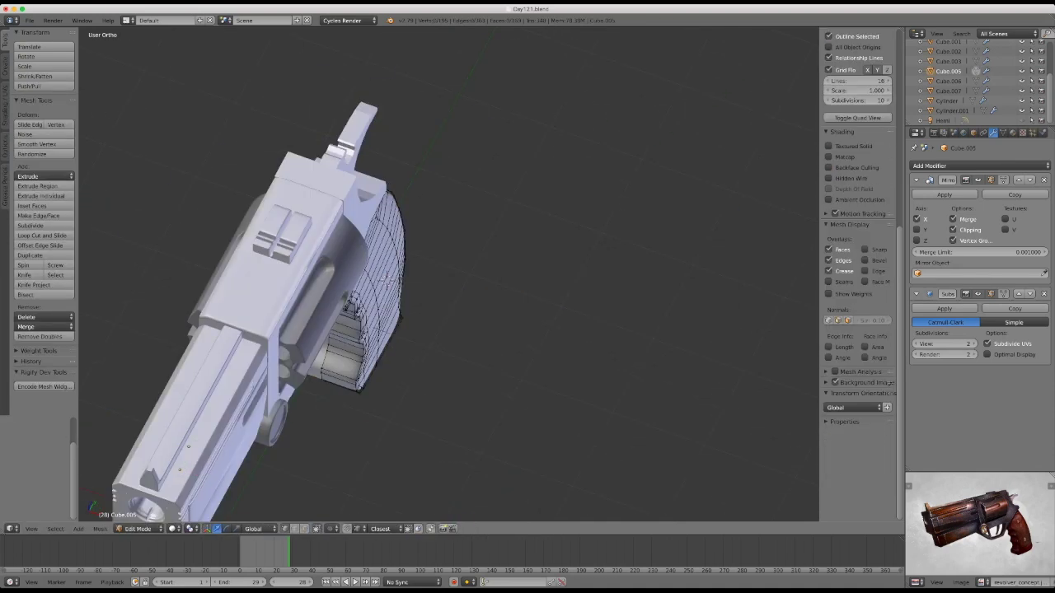
Return to Object Mode and inspect the frame Cube.006 and the Cylinder part's modifiers
middle_click_drag(511, 248, 461, 272)
key("Tab")
right_click(313, 148)
mouse_move(495, 330)
middle_mouse_down()
mouse_move(462, 313)
mouse_move(511, 321)
mouse_move(494, 346)
middle_mouse_up()
right_click(305, 168)
key("ctrl+1")
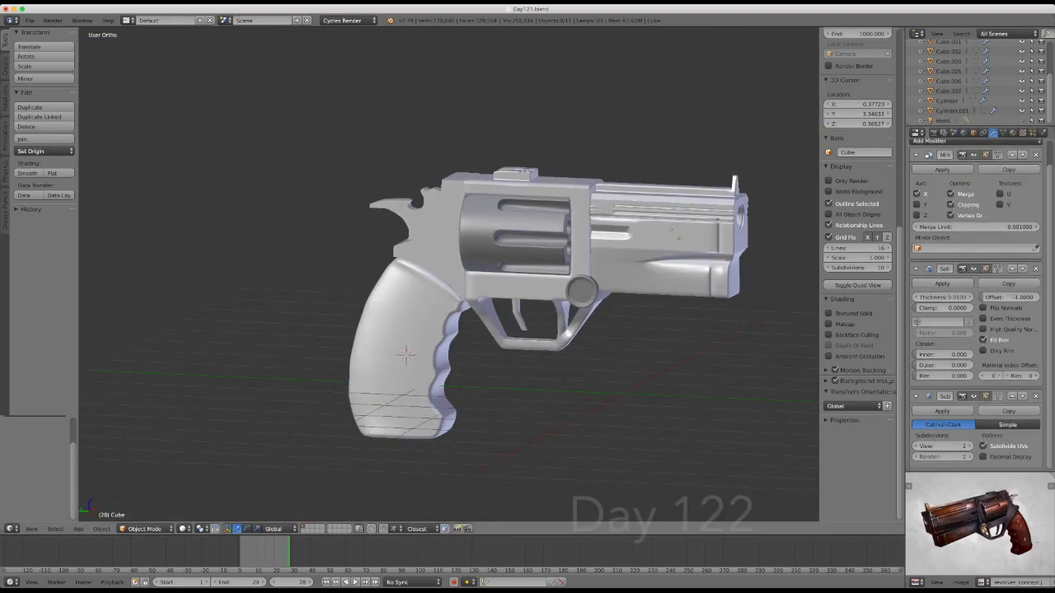
scroll(474, 329, "up", 3)
Isolate the grip Cube.005 in local view and enter Edit Mode, cancelling a trial loop cut
mouse_move(474, 330)
middle_mouse_down()
mouse_move(511, 314)
mouse_move(462, 272)
middle_mouse_up()
right_click(370, 412)
key("KP_Divide")
key("Tab")
scroll(857, 247, "up", 3)
key("ctrl+r")
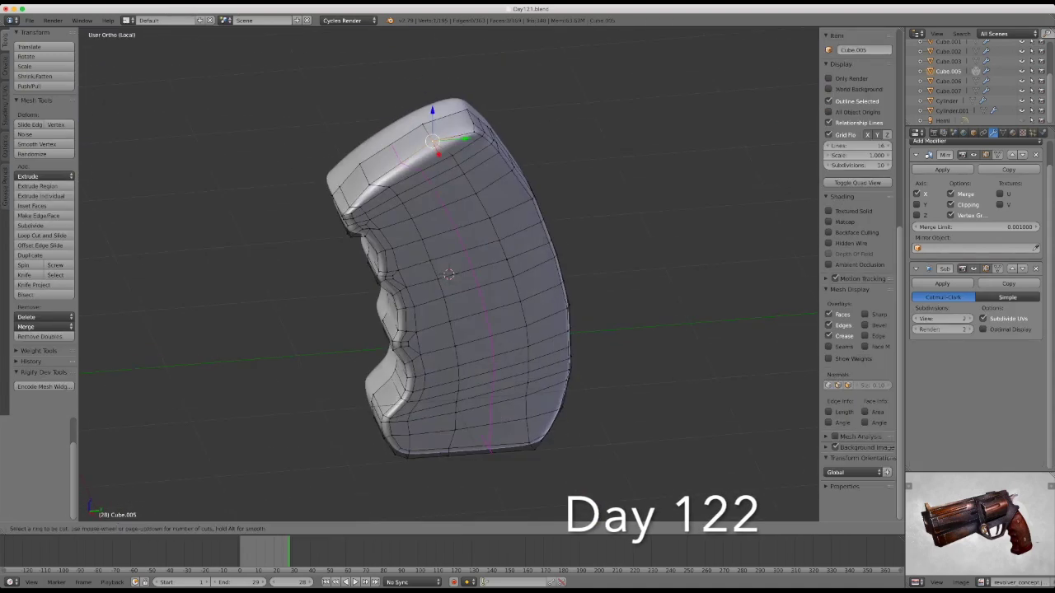
scroll(449, 280, "up", 5)
key("Escape")
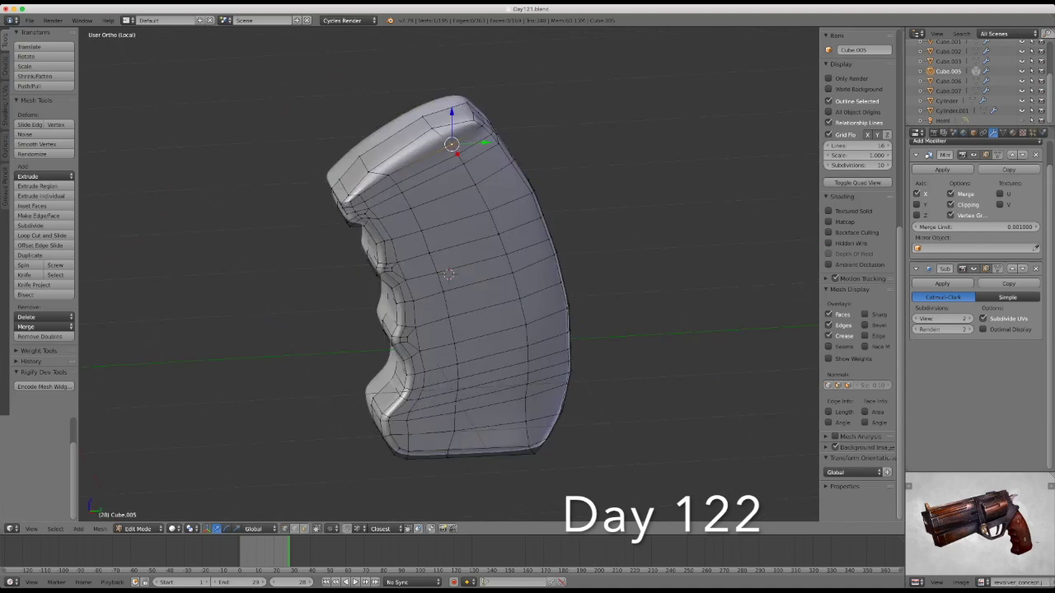
Lower the grip's top vertices along Z, then show the whole revolver again in Object Mode
key("g")
key("z")
key("Escape")
middle_click_drag(449, 276, 494, 272)
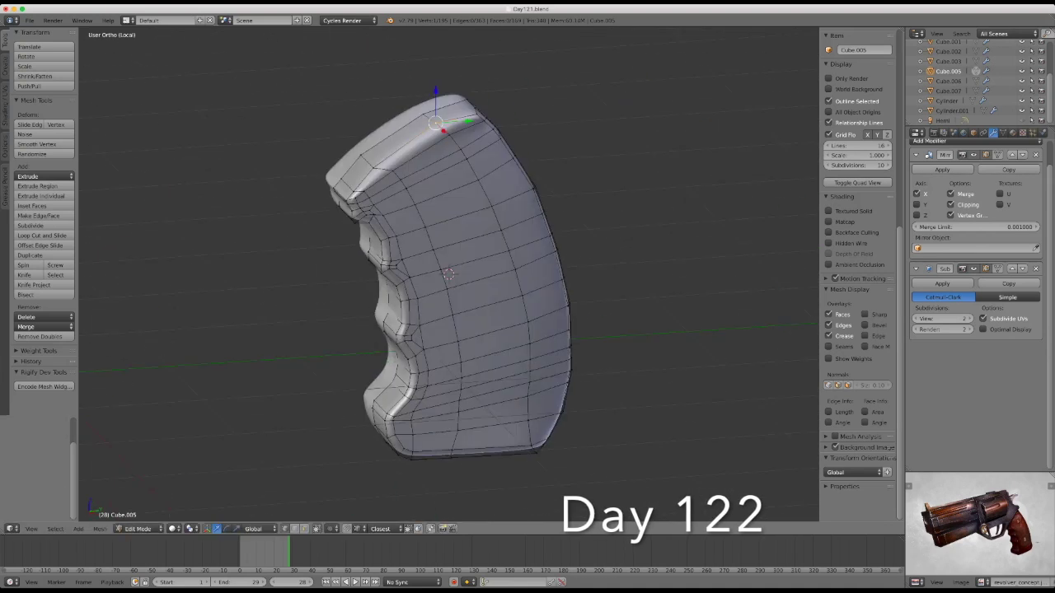
key("g")
key("z")
middle_click_drag(449, 276, 494, 272)
scroll(857, 248, "down", 3)
key("Tab")
key("KP_Divide")
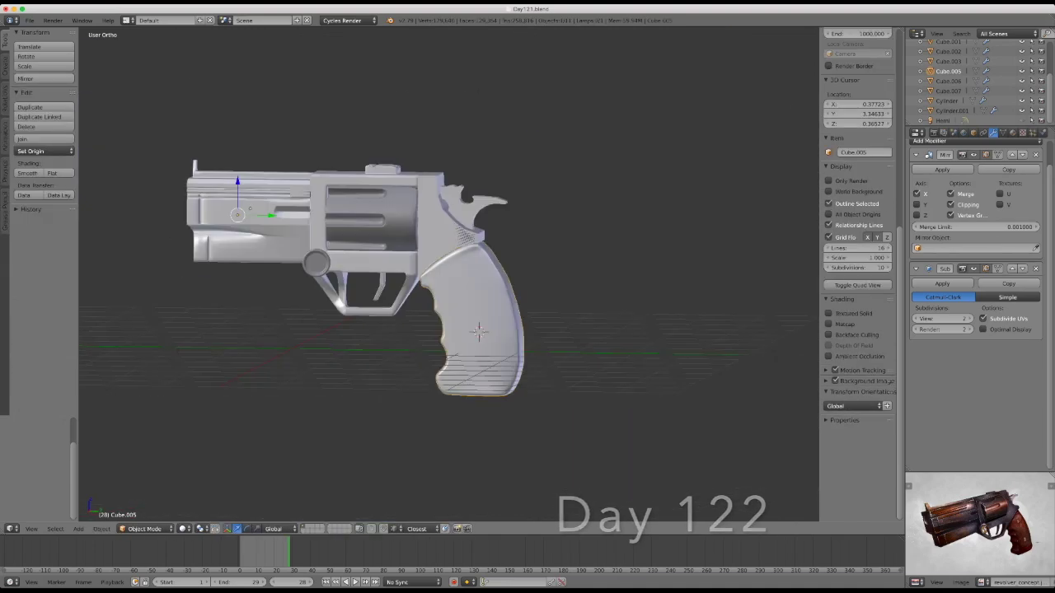